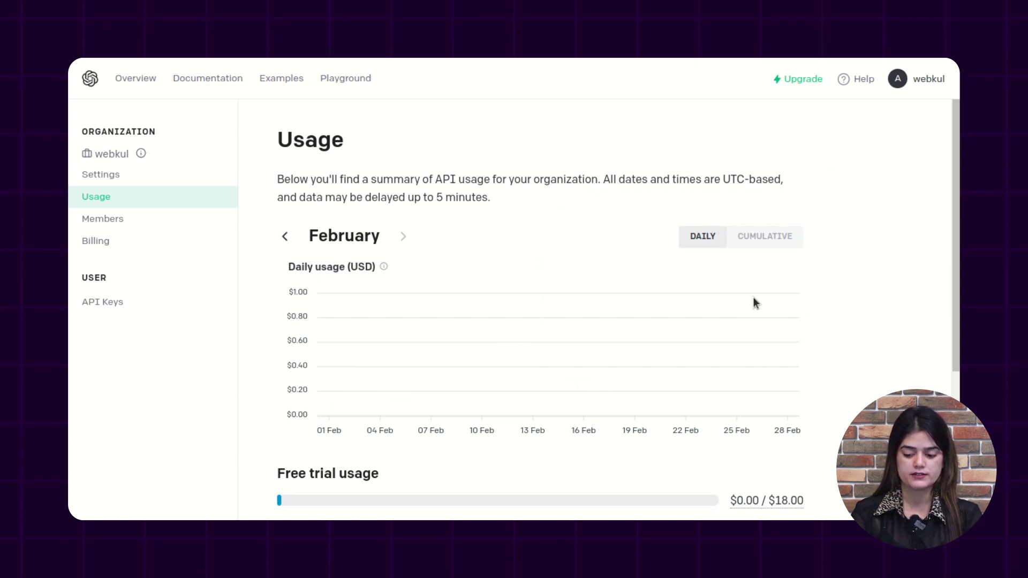
Go to the OpenAI Platform API keys page through the account menu's View API keys.
{"action": "scroll", "coordinate": [514, 310], "scroll_direction": "down", "scroll_amount": 3}
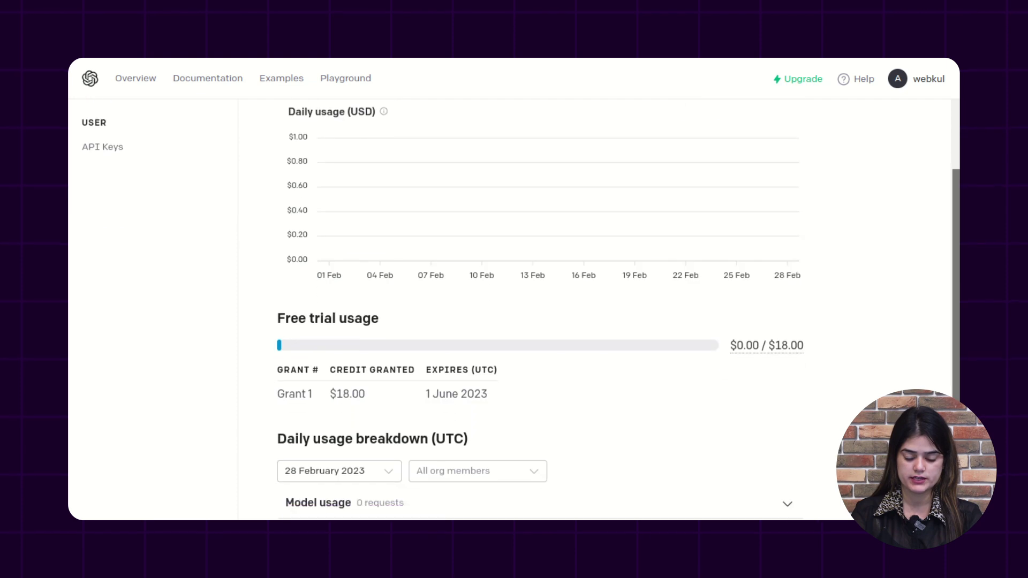
{"action": "scroll", "coordinate": [449, 190], "scroll_direction": "up", "scroll_amount": 3}
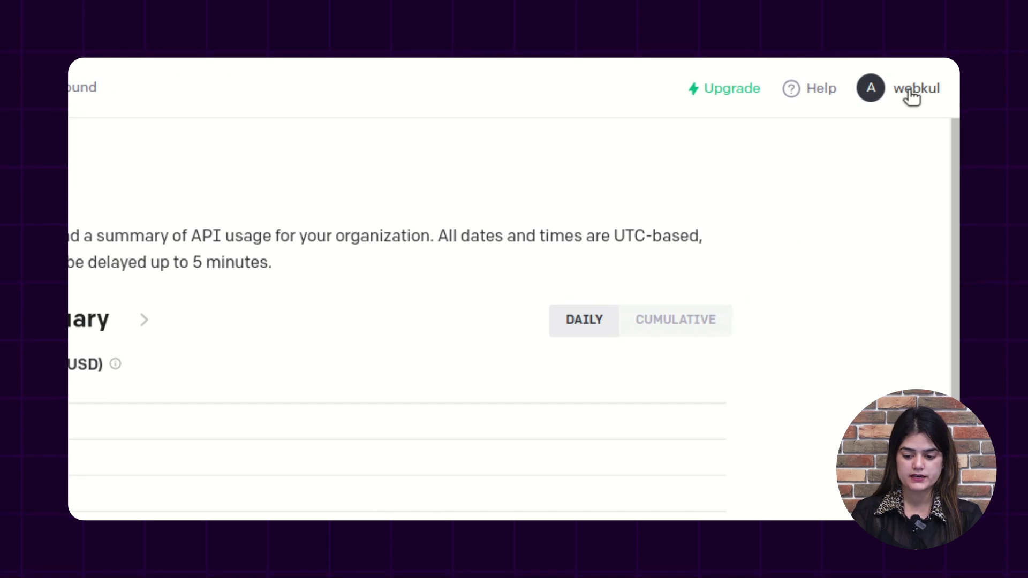
{"action": "left_click", "coordinate": [911, 95]}
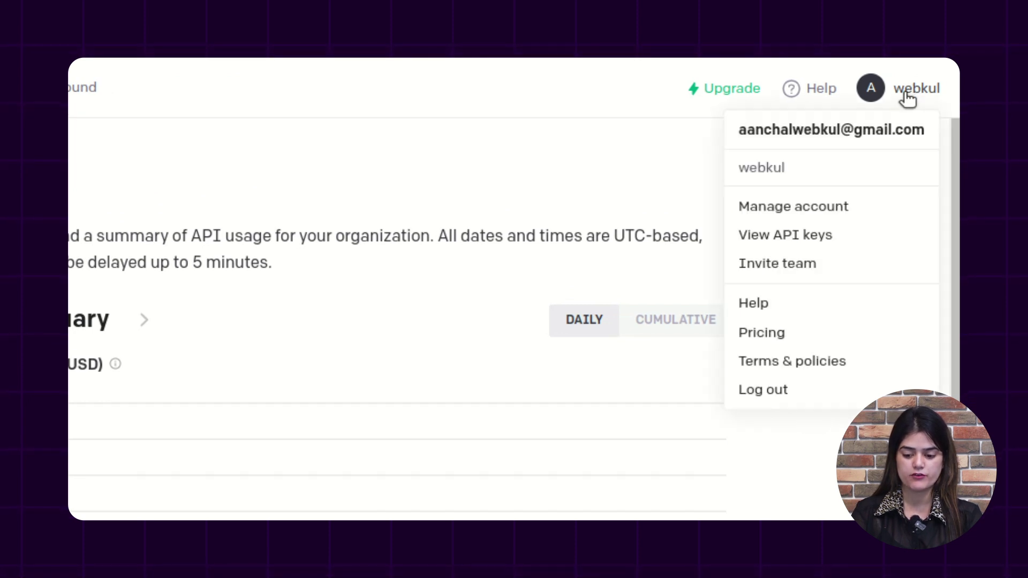
{"action": "left_click", "coordinate": [797, 240]}
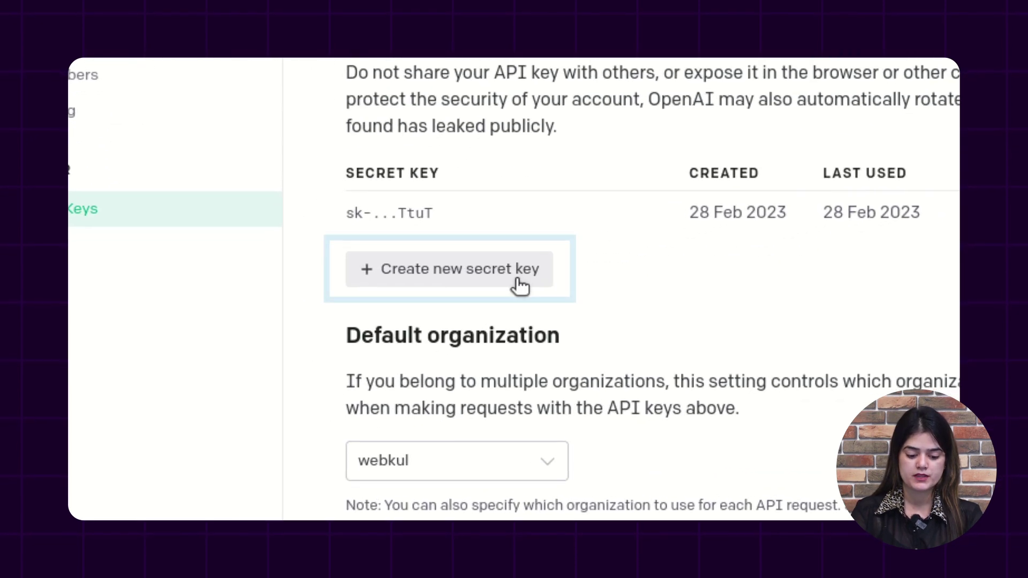
Create a new secret key and copy its value from the 'API key generated' dialog.
{"action": "left_click", "coordinate": [527, 279]}
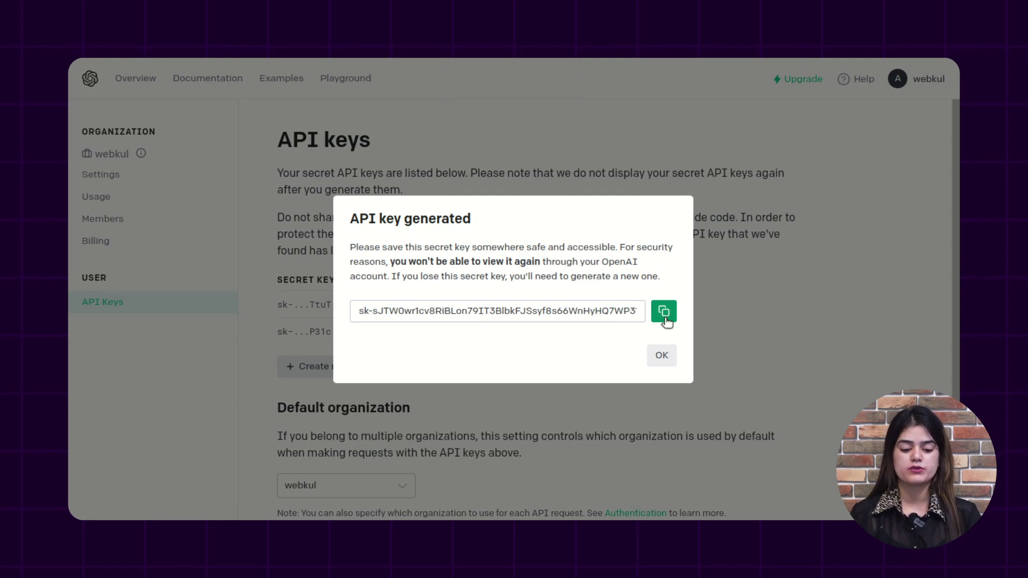
{"action": "left_click", "coordinate": [664, 312]}
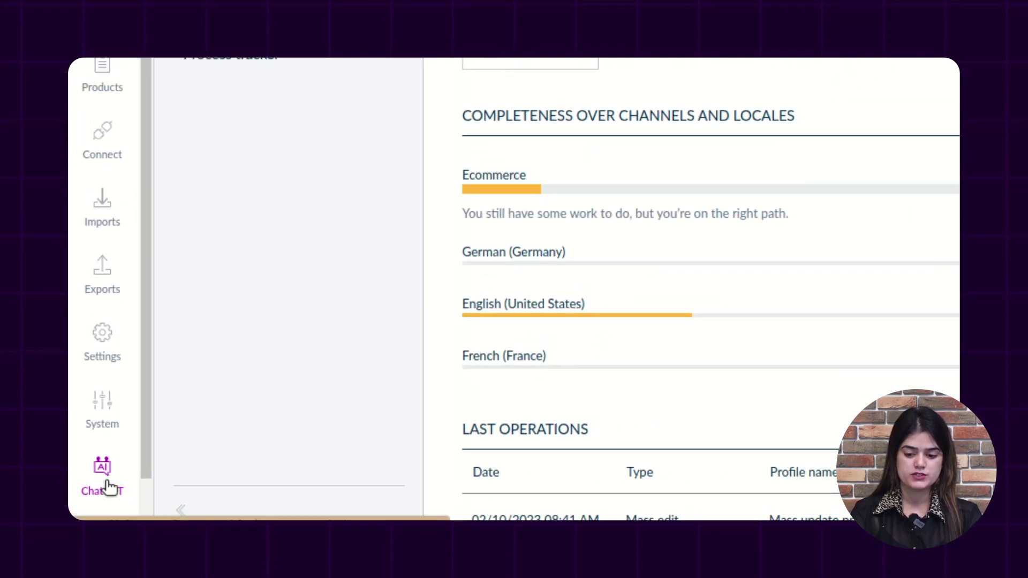
Open the ChatGPT Credentials tab, which lists the enabled Webkul credential.
{"action": "left_click", "coordinate": [95, 473]}
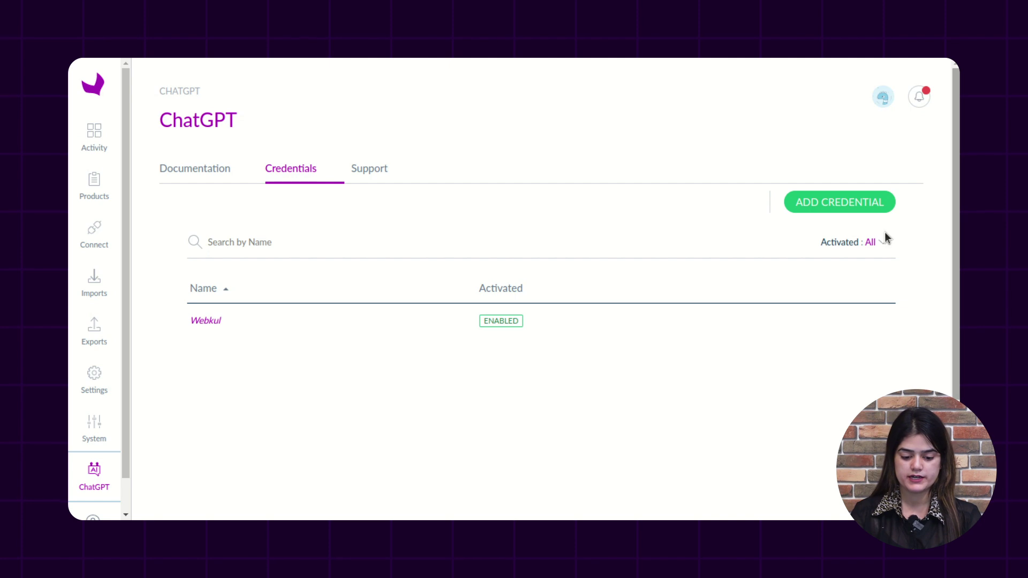
Add and save a credential named 'New API' with the copied secret key pasted in.
{"action": "left_click", "coordinate": [851, 208]}
{"action": "left_click", "coordinate": [472, 274]}
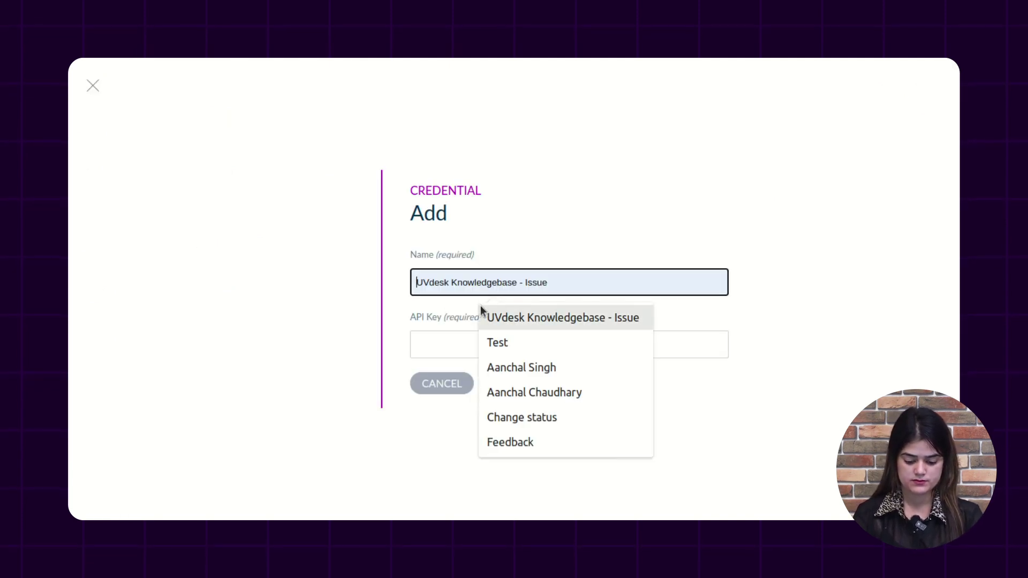
{"action": "type", "text": "New A"}
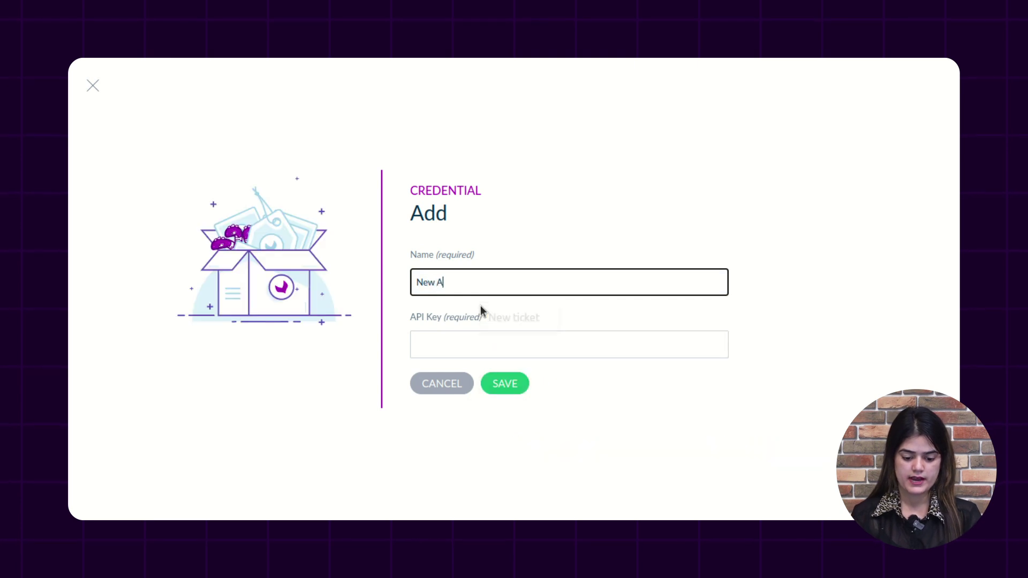
{"action": "type", "text": "PI"}
{"action": "left_click", "coordinate": [474, 336]}
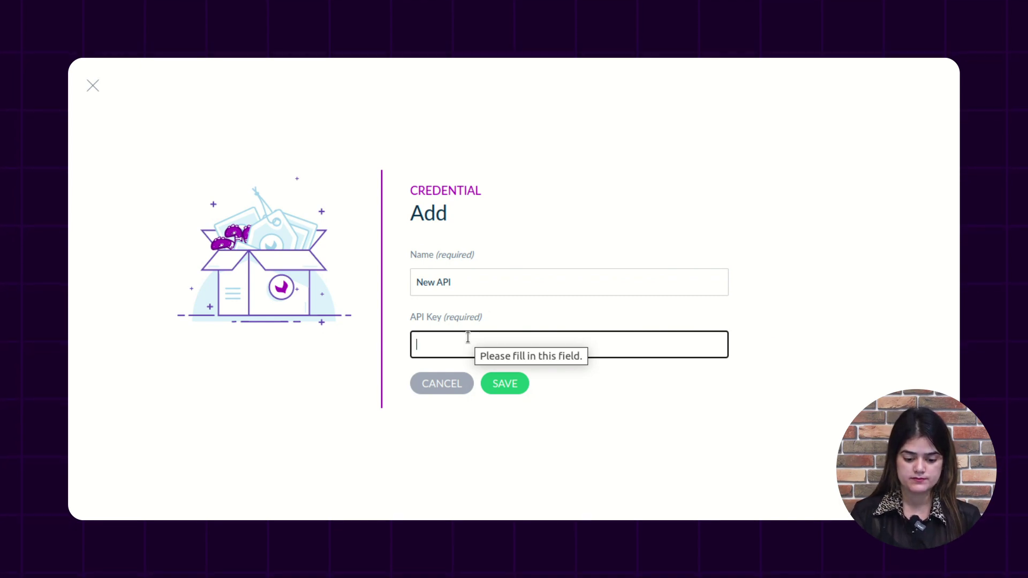
{"action": "right_click", "coordinate": [468, 338]}
{"action": "left_click", "coordinate": [519, 207]}
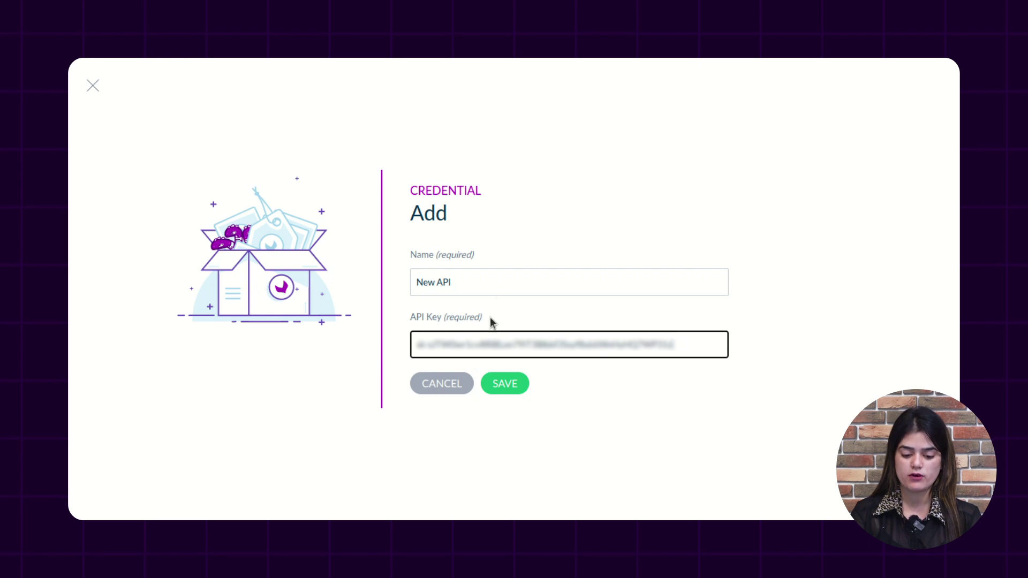
{"action": "left_click", "coordinate": [515, 386]}
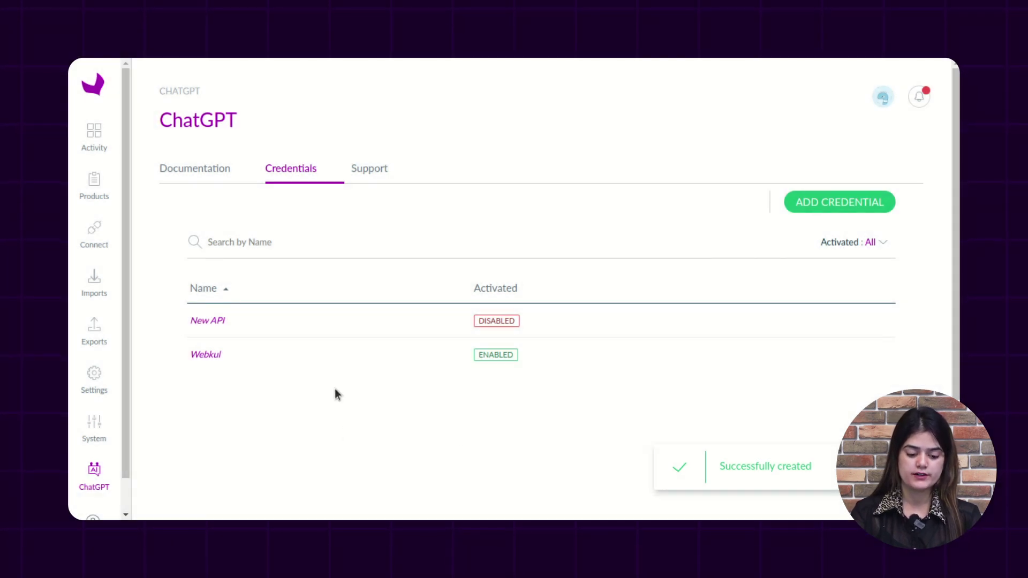
{"action": "mouse_move", "coordinate": [518, 321]}
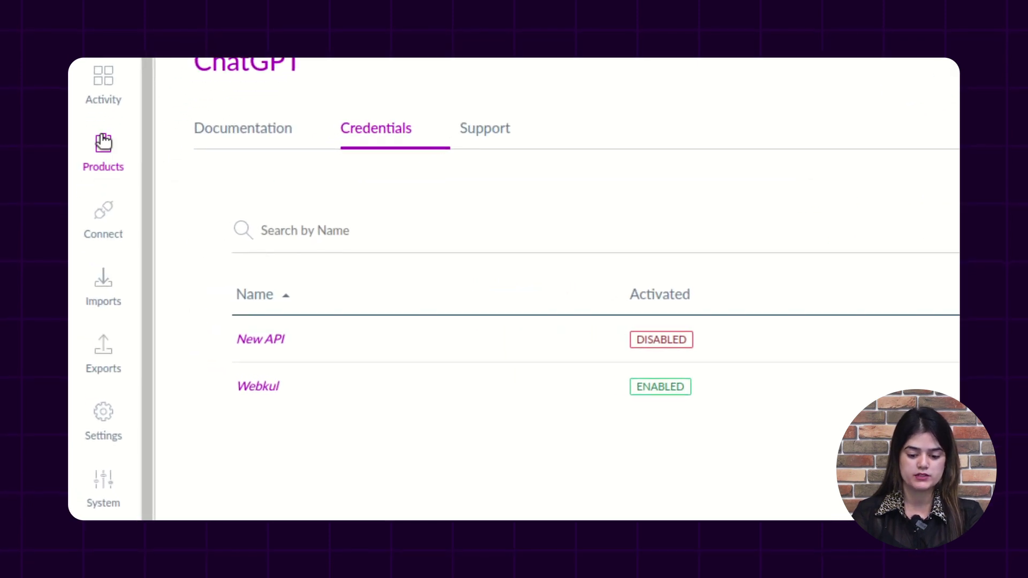
Show the Products grid with the Accessories products Belt, Hat, Scarf, Sunglasses and Bag.
{"action": "left_click", "coordinate": [103, 142]}
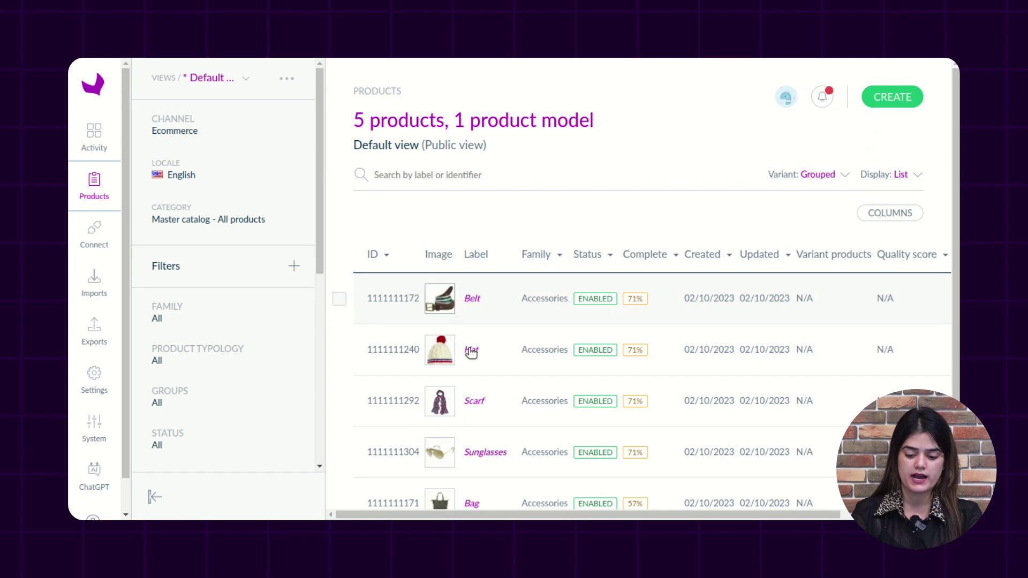
{"action": "scroll", "coordinate": [933, 319], "scroll_direction": "down", "scroll_amount": 1}
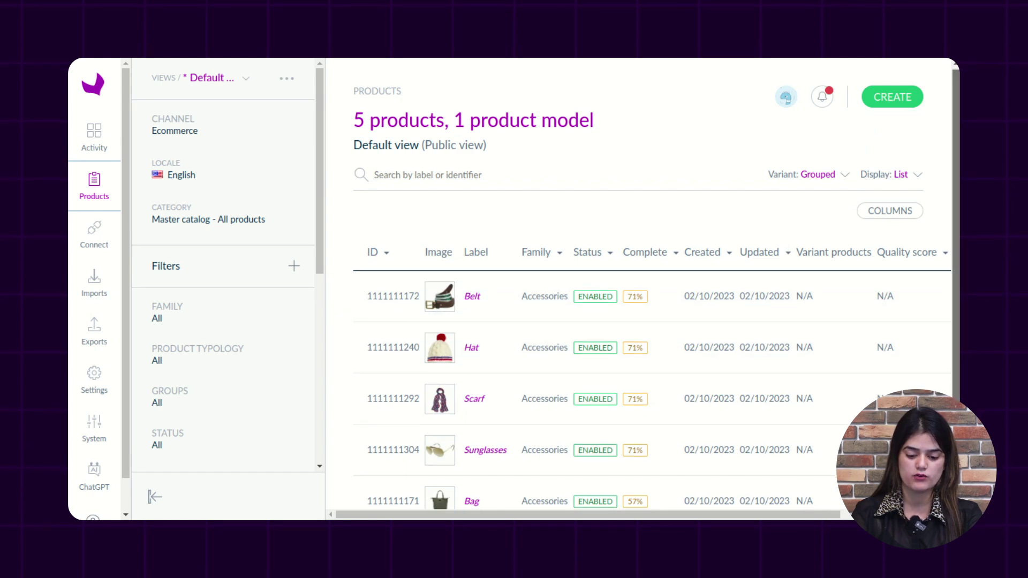
{"action": "scroll", "coordinate": [652, 348], "scroll_direction": "down", "scroll_amount": 2}
{"action": "scroll", "coordinate": [652, 342], "scroll_direction": "up", "scroll_amount": 2}
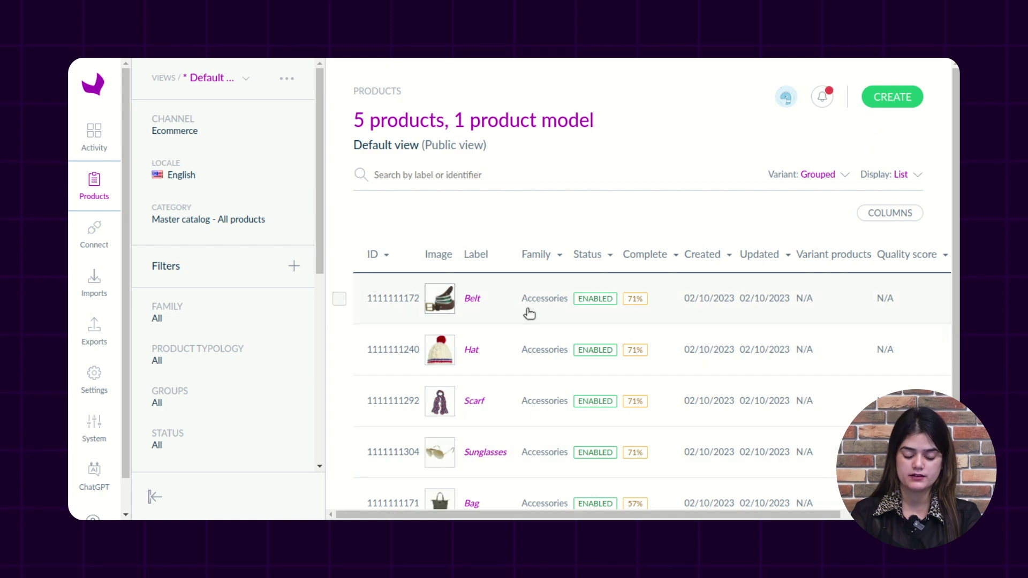
Open the Belt product and review its attributes, at 71% completeness.
{"action": "left_click", "coordinate": [489, 303]}
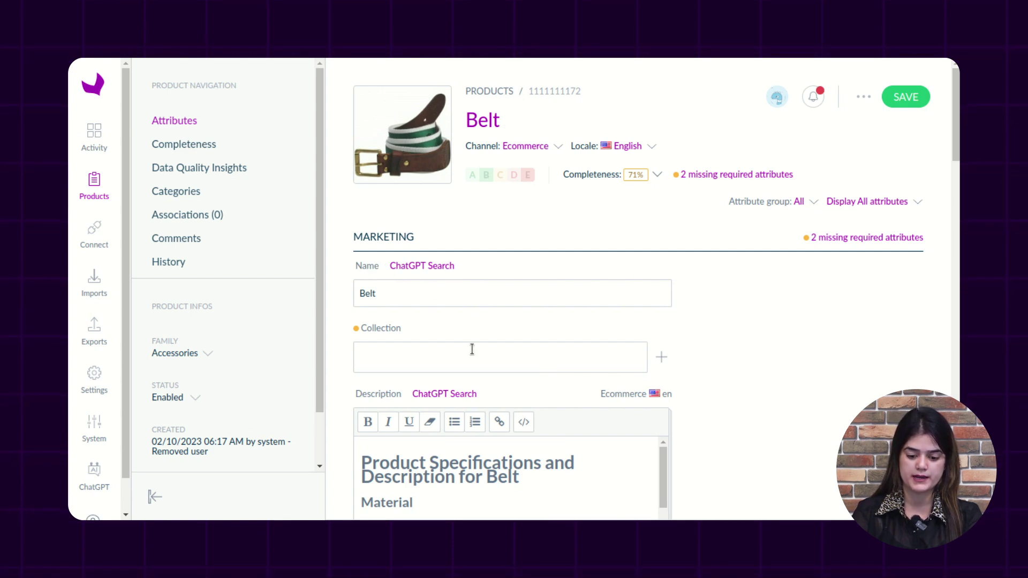
{"action": "scroll", "coordinate": [504, 319], "scroll_direction": "down", "scroll_amount": 1}
{"action": "scroll", "coordinate": [525, 426], "scroll_direction": "up", "scroll_amount": 1}
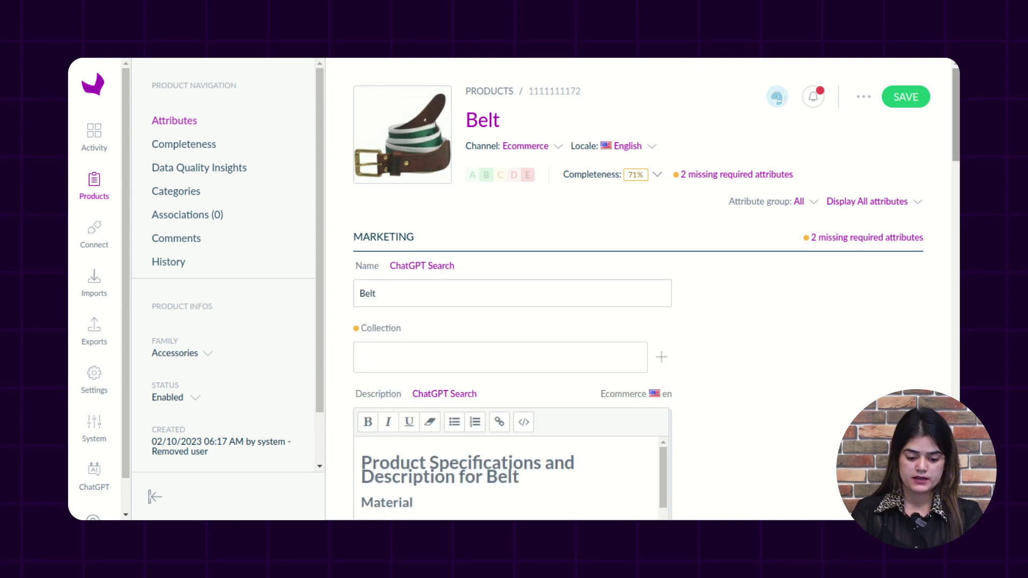
{"action": "scroll", "coordinate": [513, 375], "scroll_direction": "down", "scroll_amount": 5}
{"action": "scroll", "coordinate": [513, 374], "scroll_direction": "up", "scroll_amount": 4}
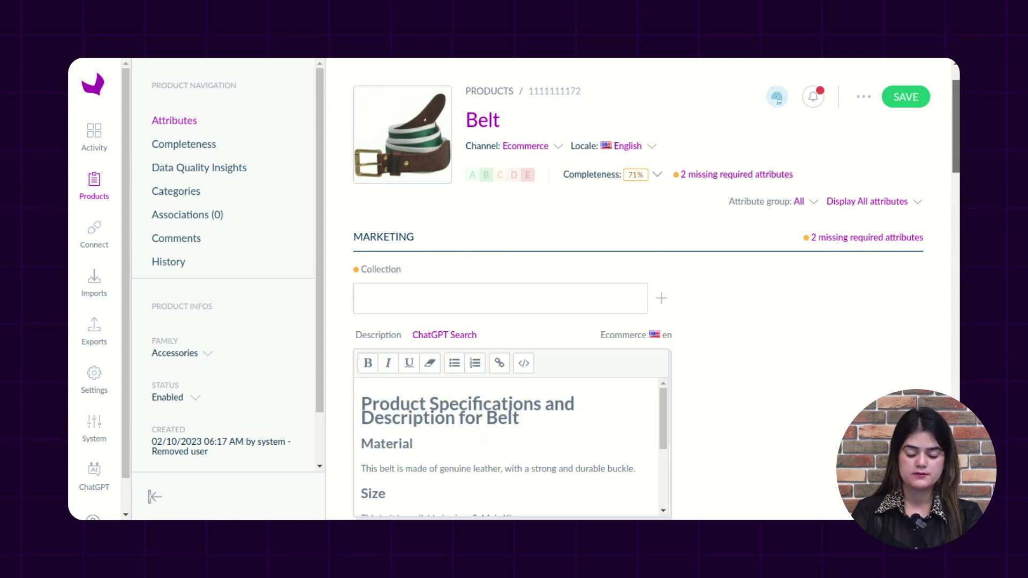
{"action": "scroll", "coordinate": [798, 203], "scroll_direction": "up", "scroll_amount": 1}
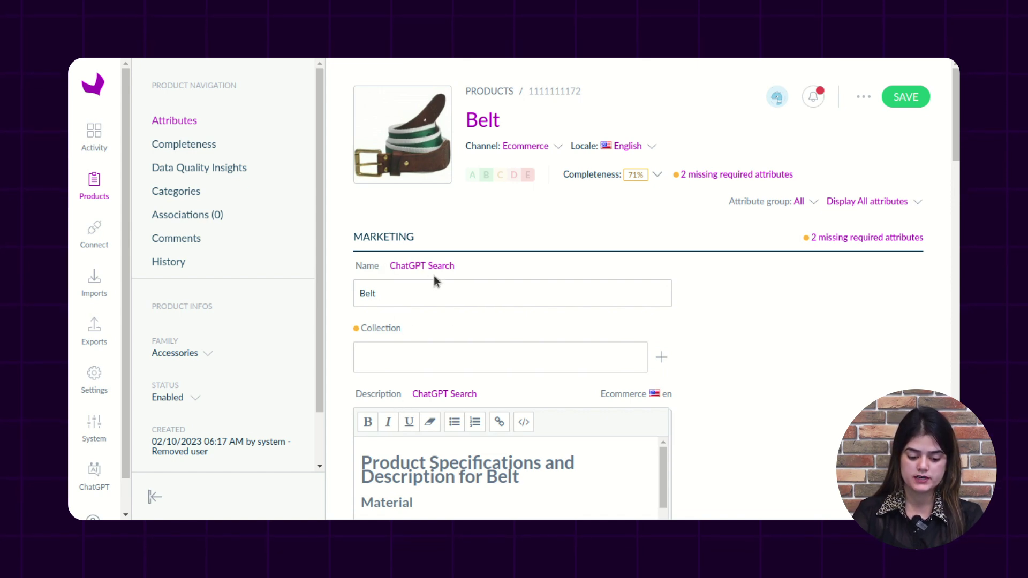
{"action": "scroll", "coordinate": [434, 396], "scroll_direction": "down", "scroll_amount": 5}
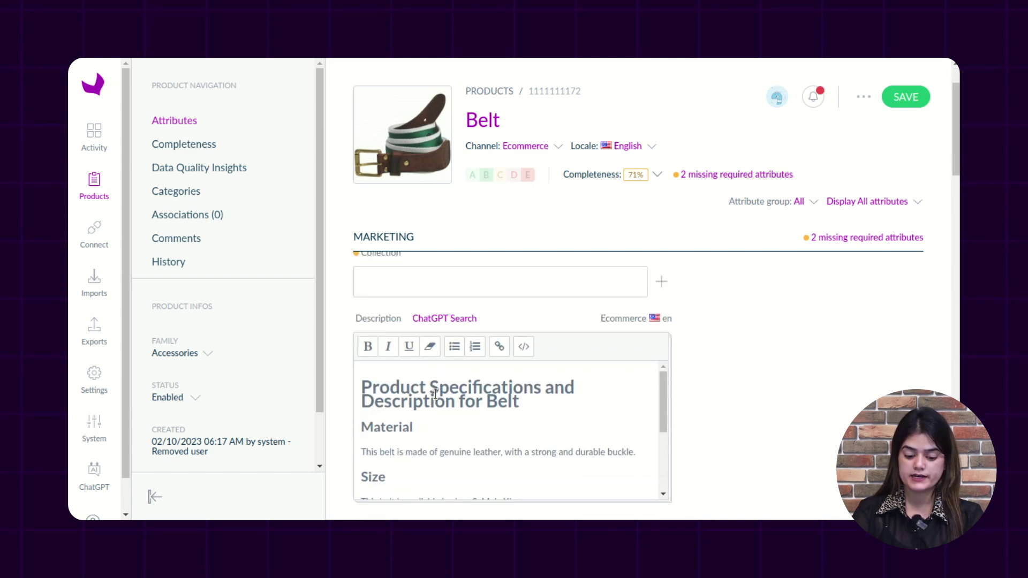
{"action": "scroll", "coordinate": [437, 383], "scroll_direction": "down", "scroll_amount": 3}
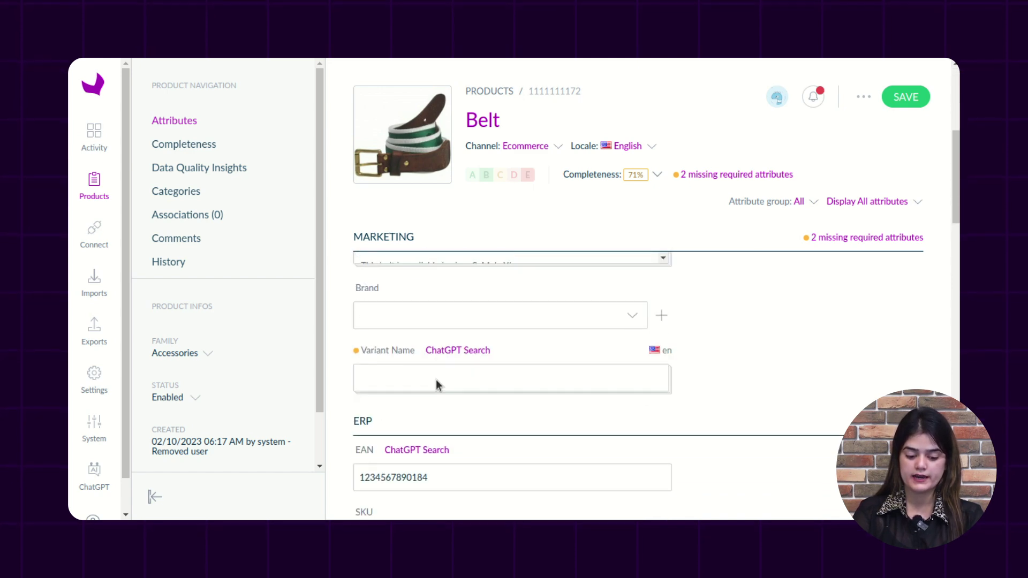
{"action": "scroll", "coordinate": [490, 345], "scroll_direction": "down", "scroll_amount": 5}
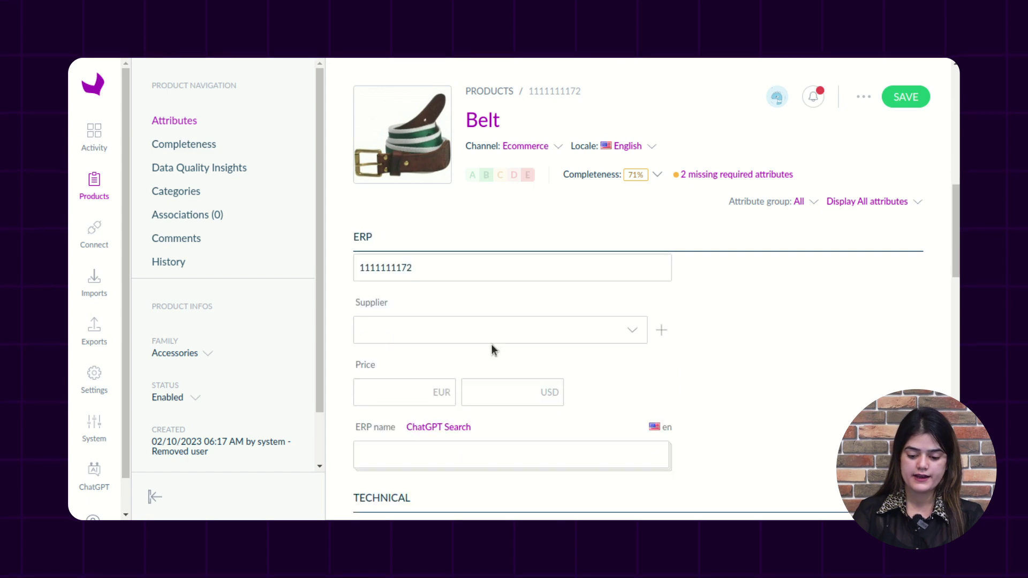
{"action": "scroll", "coordinate": [377, 308], "scroll_direction": "up", "scroll_amount": 3}
{"action": "scroll", "coordinate": [551, 422], "scroll_direction": "up", "scroll_amount": 10}
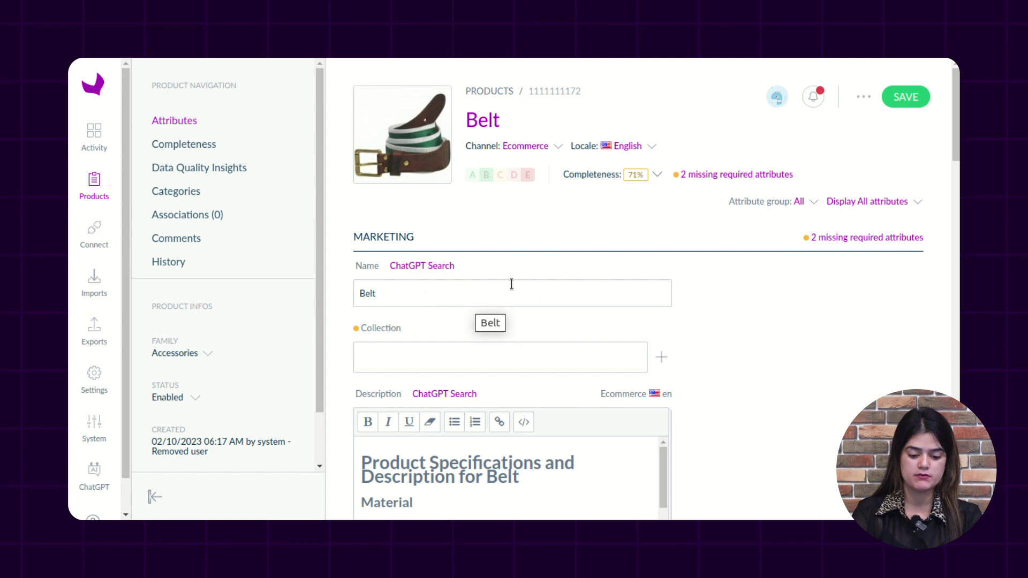
Run a ChatGPT Search for 'belt' from the Name attribute.
{"action": "left_click", "coordinate": [431, 267]}
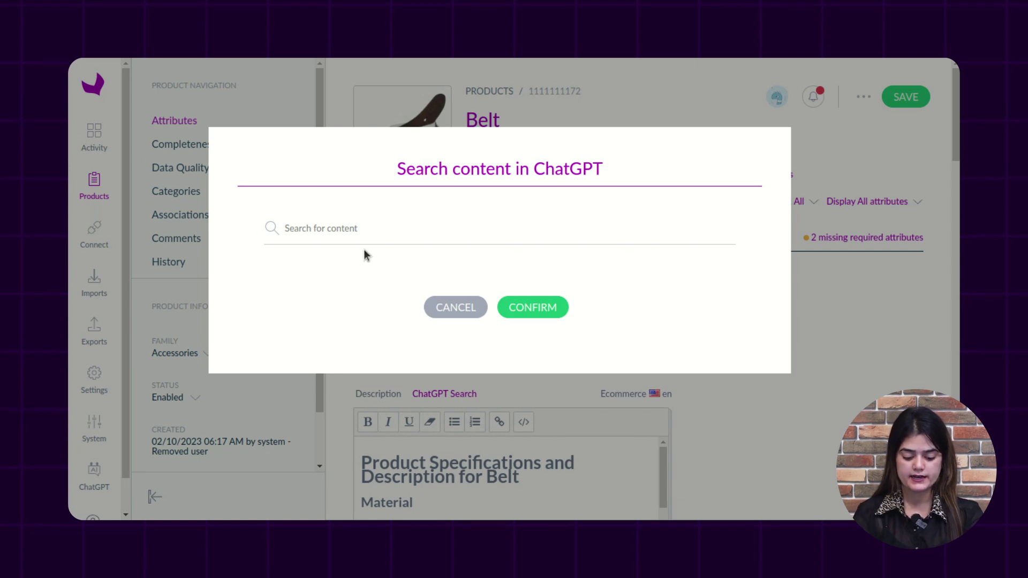
{"action": "left_click", "coordinate": [333, 236]}
{"action": "type", "text": "belt"}
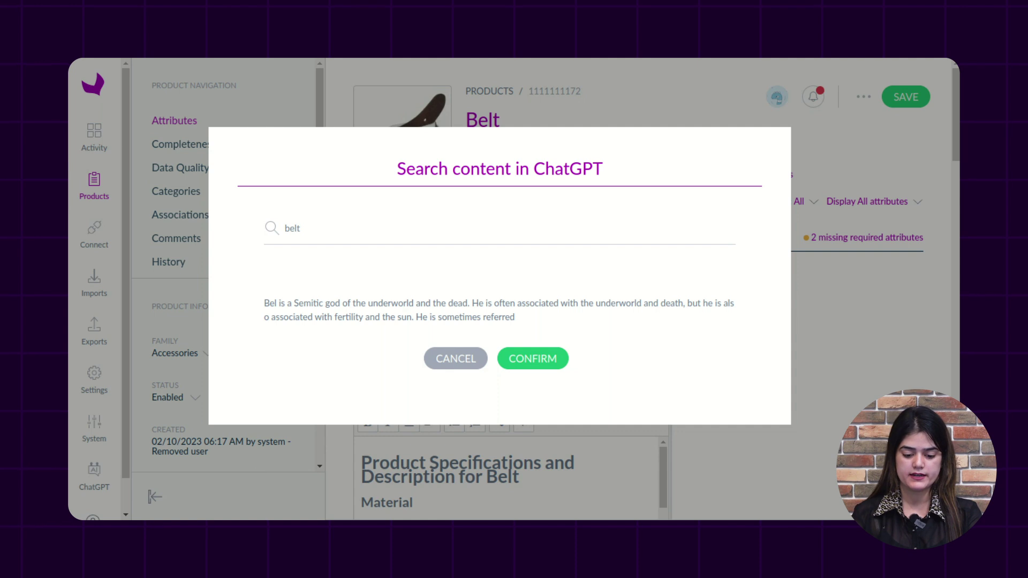
{"action": "key", "text": "Return"}
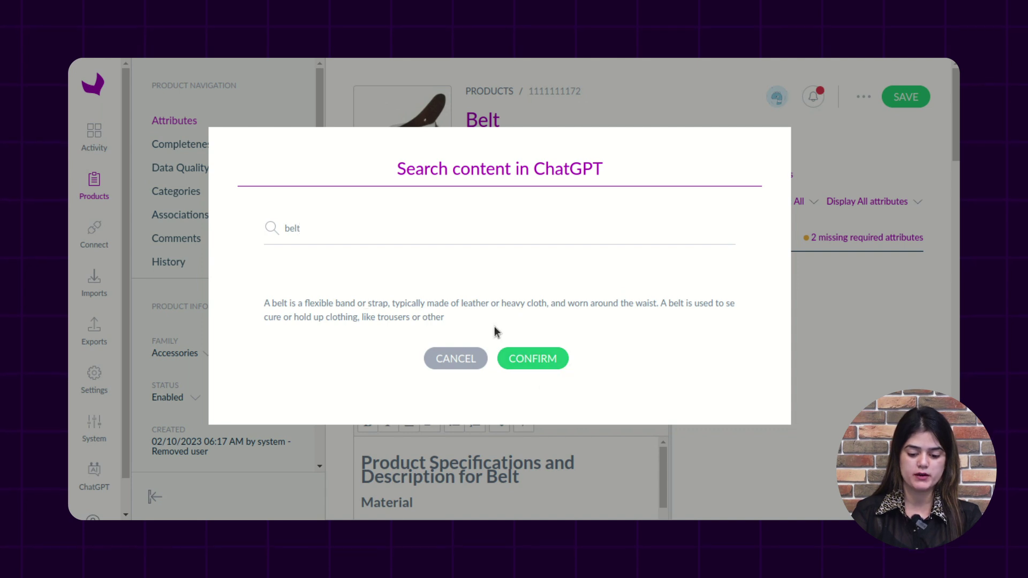
Insert the generated belt definition into the Belt's Name field, leaving it unsaved.
{"action": "left_click", "coordinate": [526, 366]}
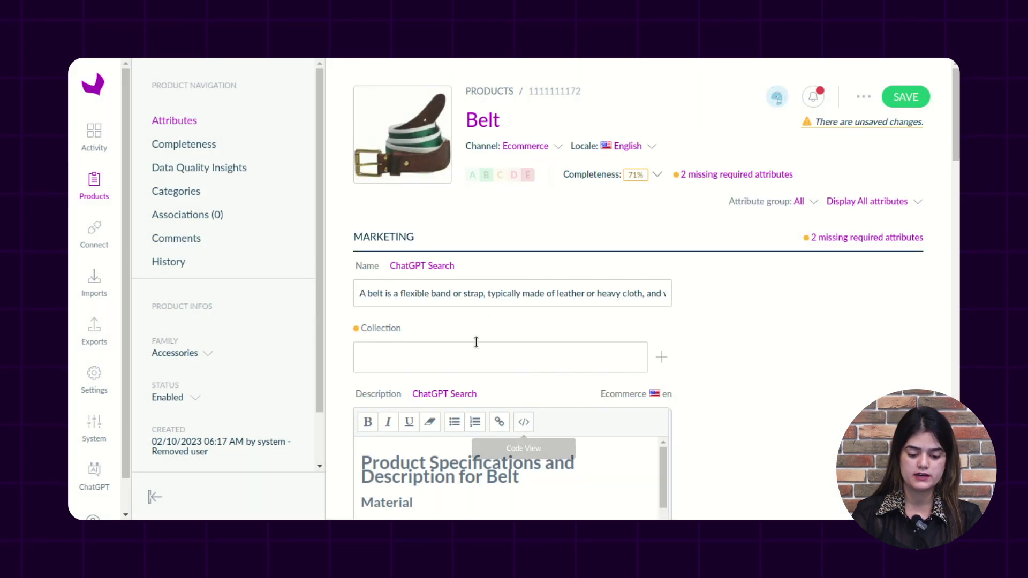
{"action": "left_click_drag", "start_coordinate": [359, 294], "coordinate": [692, 309]}
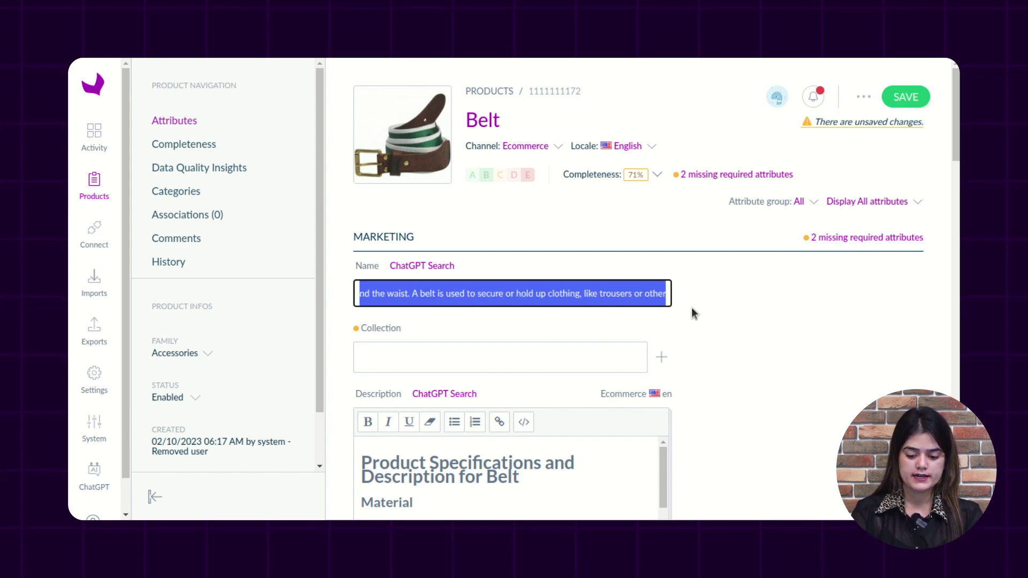
{"action": "left_click", "coordinate": [753, 322]}
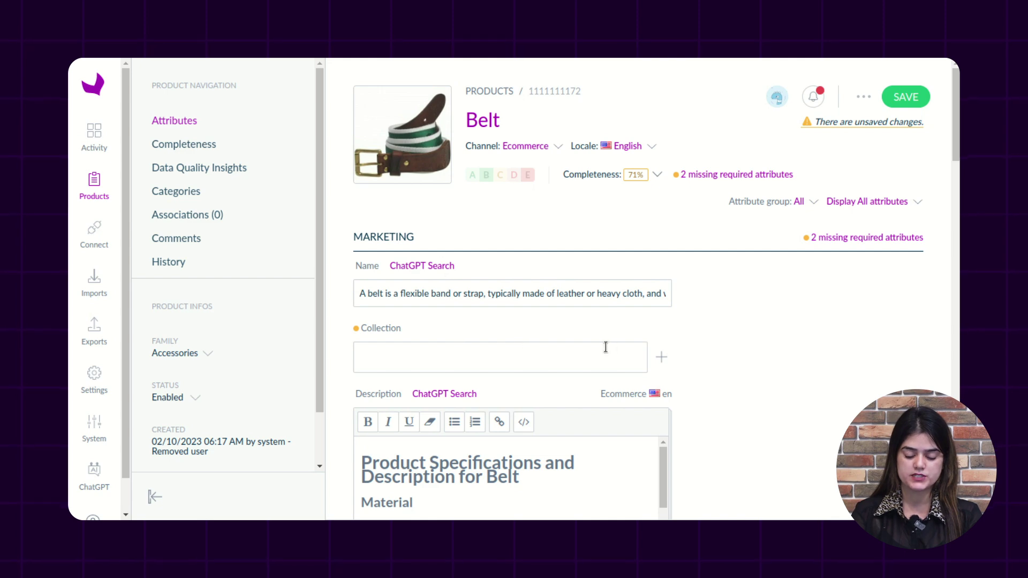
{"action": "scroll", "coordinate": [575, 468], "scroll_direction": "down", "scroll_amount": 3}
{"action": "scroll", "coordinate": [589, 482], "scroll_direction": "up", "scroll_amount": 3}
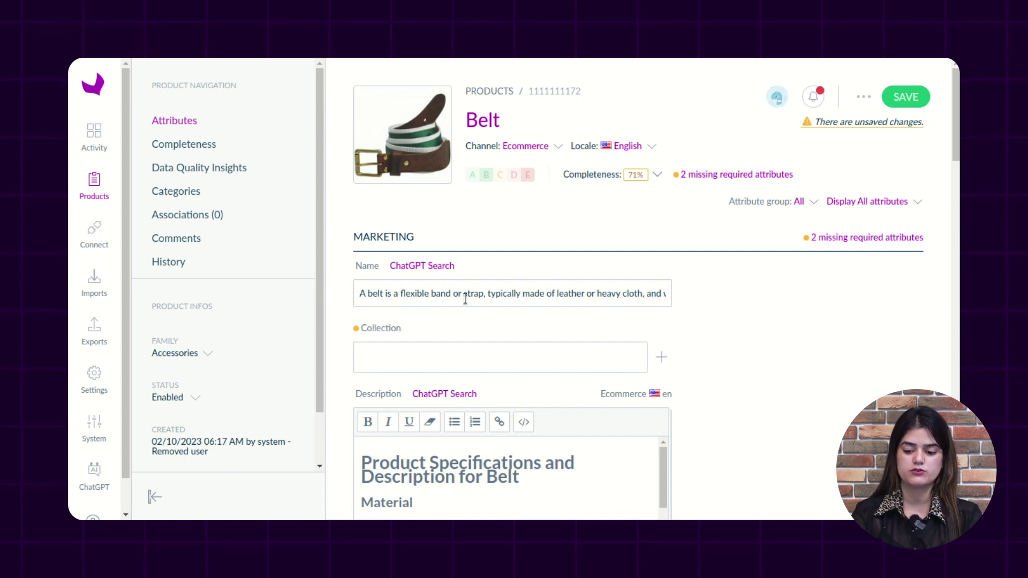
Save the Belt so its heading reads 'A belt is a flexible band or strap…'.
{"action": "left_click", "coordinate": [905, 97]}
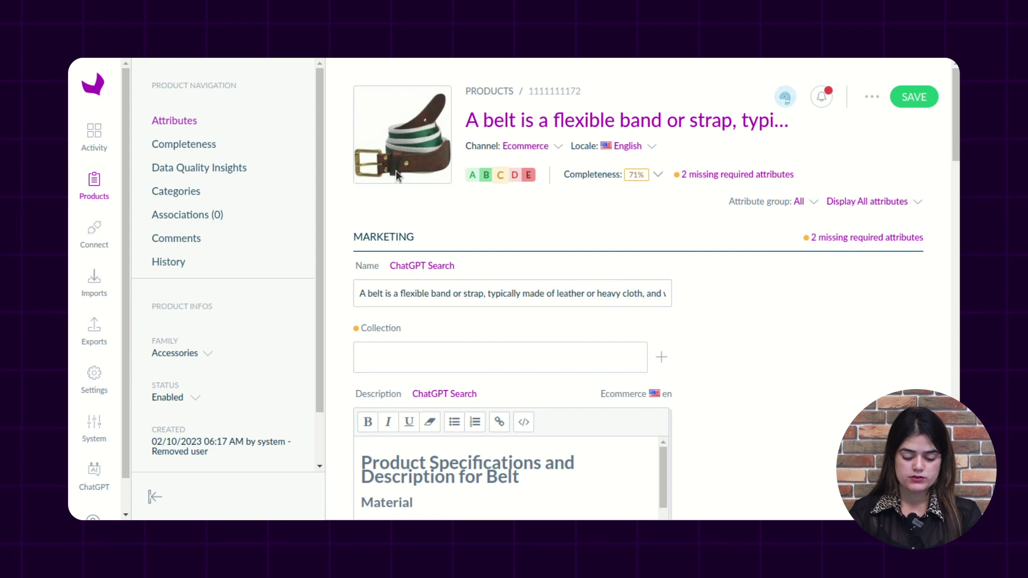
{"action": "scroll", "coordinate": [500, 340], "scroll_direction": "down", "scroll_amount": 1}
{"action": "scroll", "coordinate": [500, 339], "scroll_direction": "up", "scroll_amount": 1}
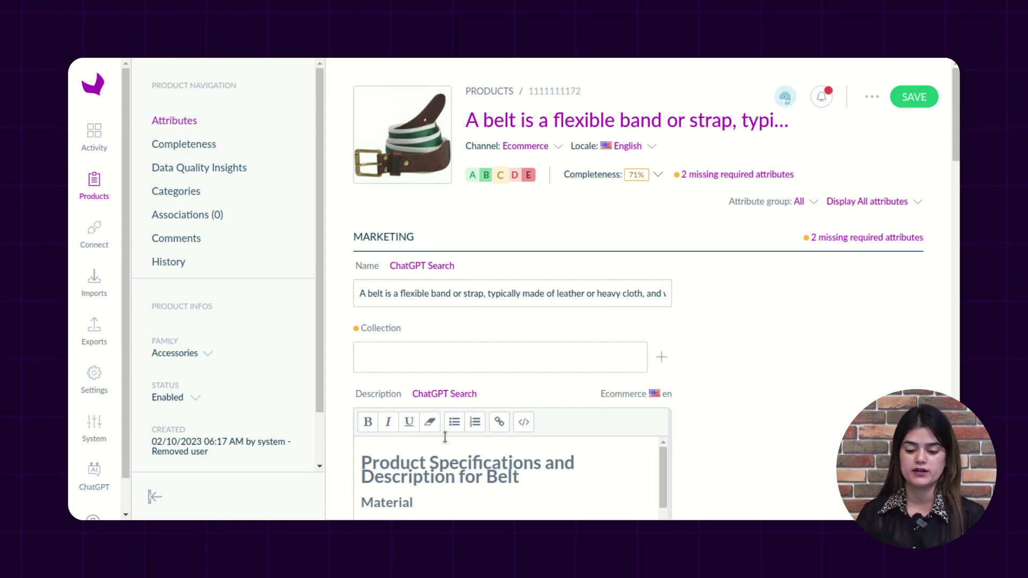
{"action": "left_click", "coordinate": [418, 359]}
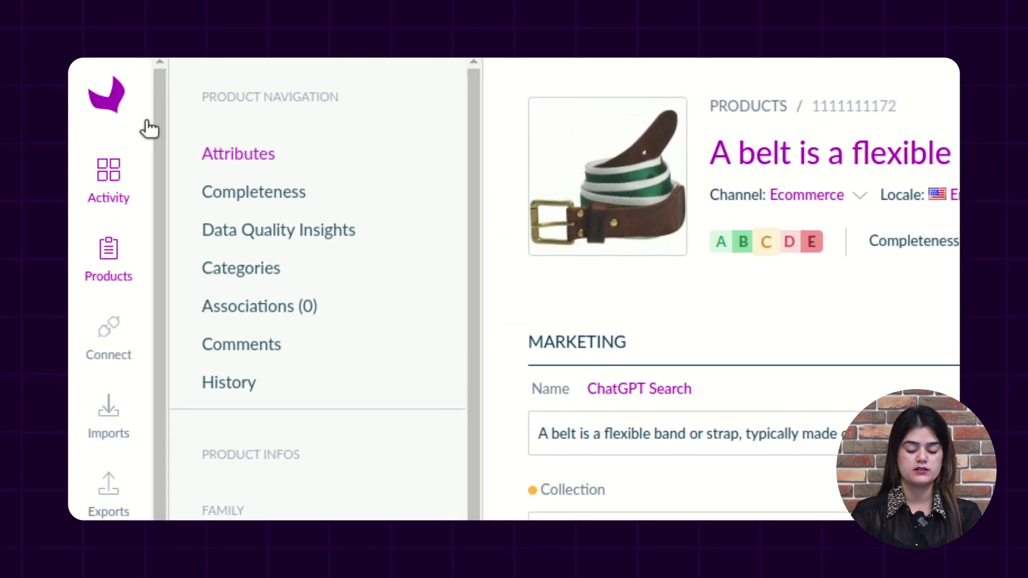
Return to the Products grid, where Belt now shows its generated name.
{"action": "left_click", "coordinate": [122, 279]}
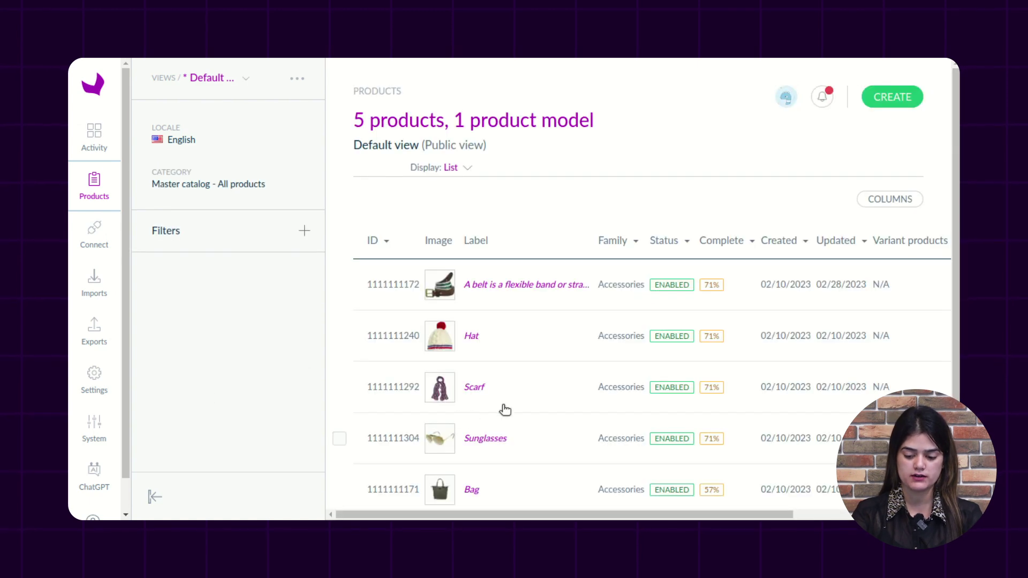
{"action": "scroll", "coordinate": [649, 384], "scroll_direction": "down", "scroll_amount": 2}
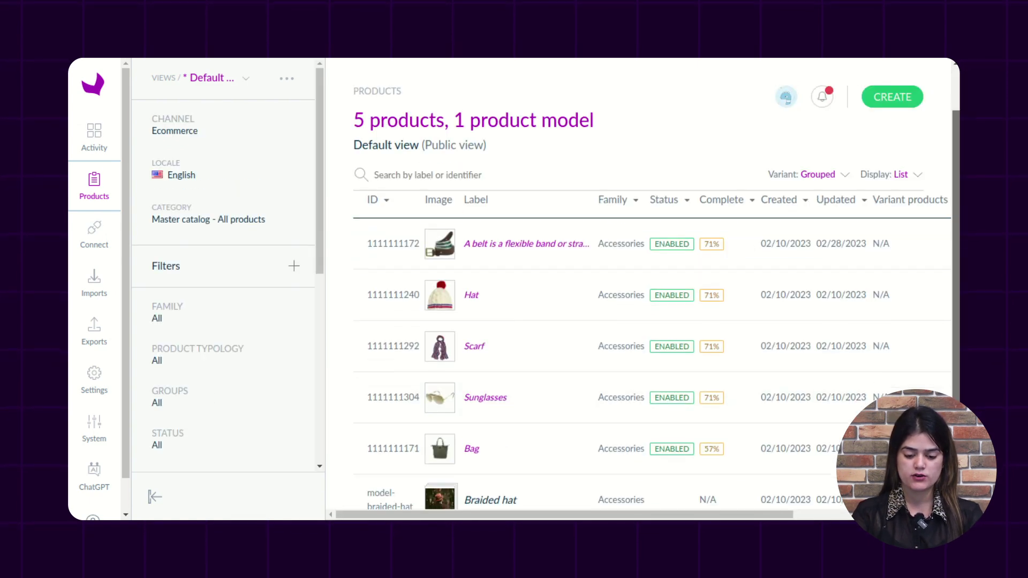
{"action": "scroll", "coordinate": [374, 267], "scroll_direction": "up", "scroll_amount": 2}
{"action": "scroll", "coordinate": [364, 251], "scroll_direction": "down", "scroll_amount": 2}
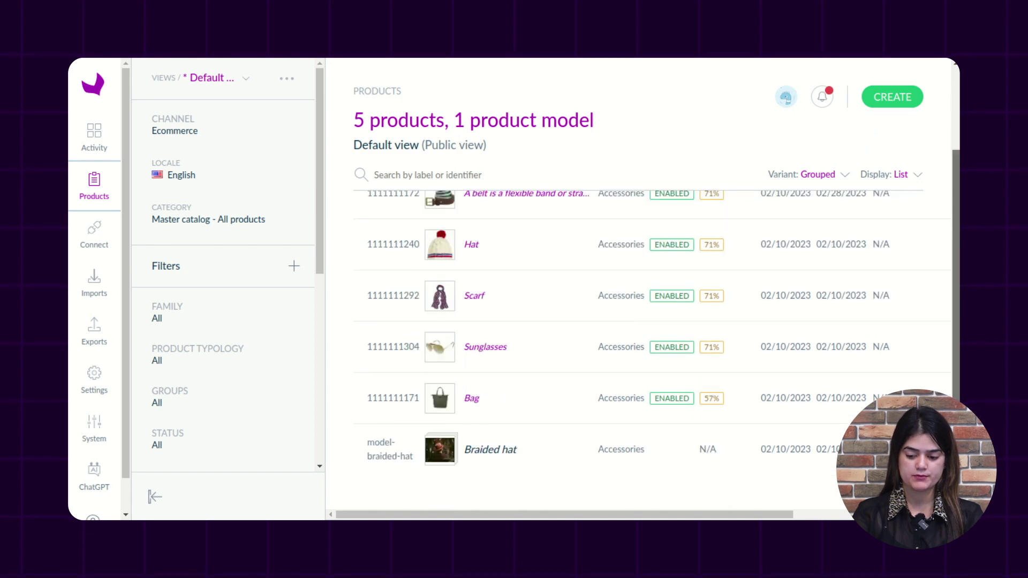
{"action": "scroll", "coordinate": [440, 347], "scroll_direction": "up", "scroll_amount": 2}
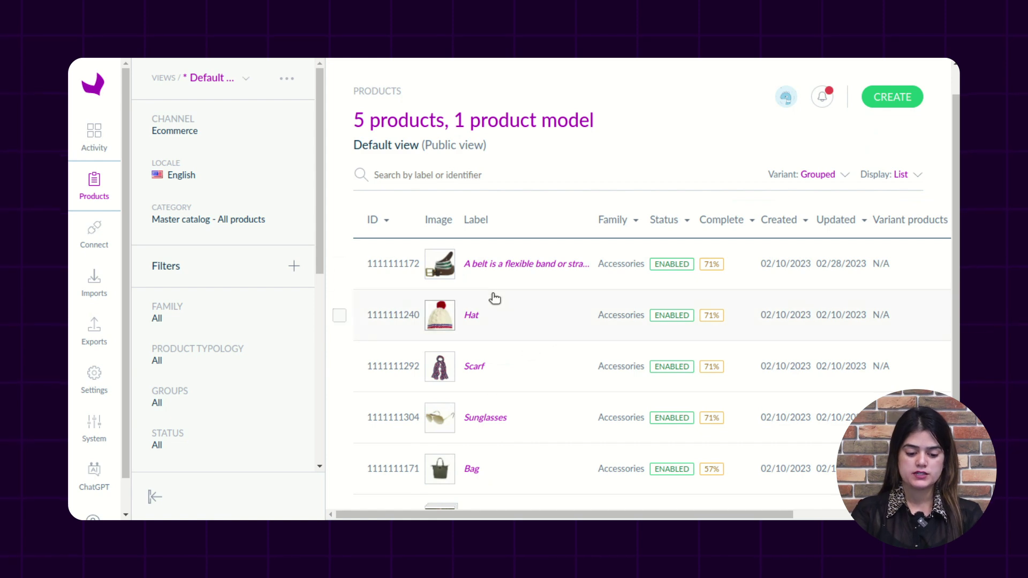
{"action": "scroll", "coordinate": [493, 297], "scroll_direction": "down", "scroll_amount": 1}
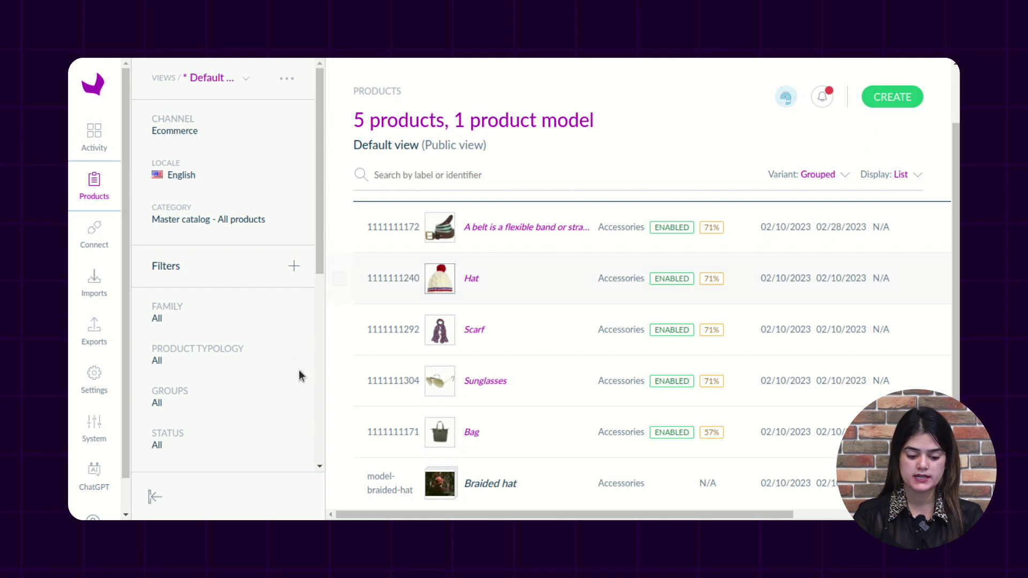
Tick the checkboxes of the Hat, Scarf and Sunglasses rows.
{"action": "left_click", "coordinate": [339, 279]}
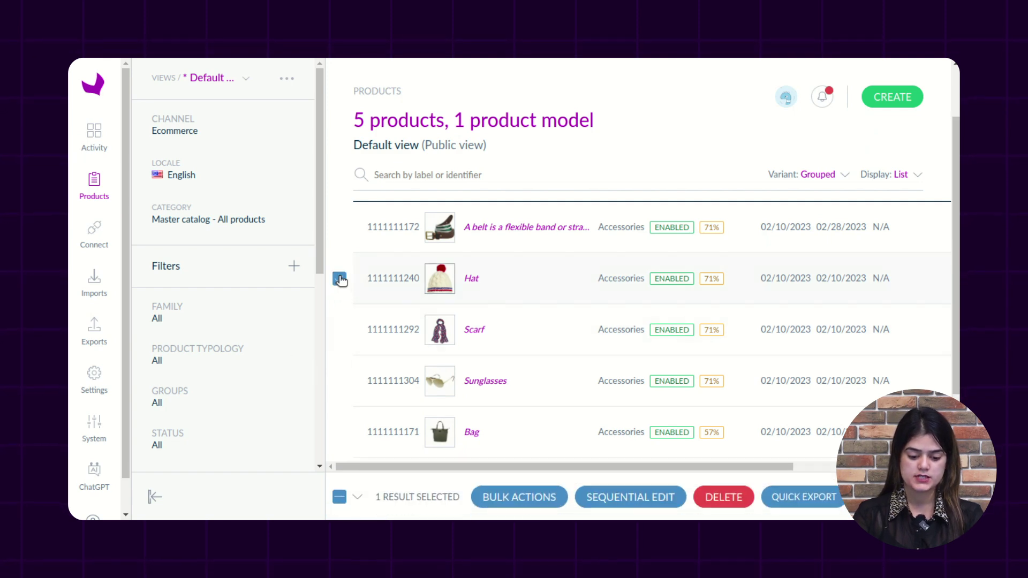
{"action": "left_click", "coordinate": [339, 331]}
{"action": "scroll", "coordinate": [354, 369], "scroll_direction": "down", "scroll_amount": 2}
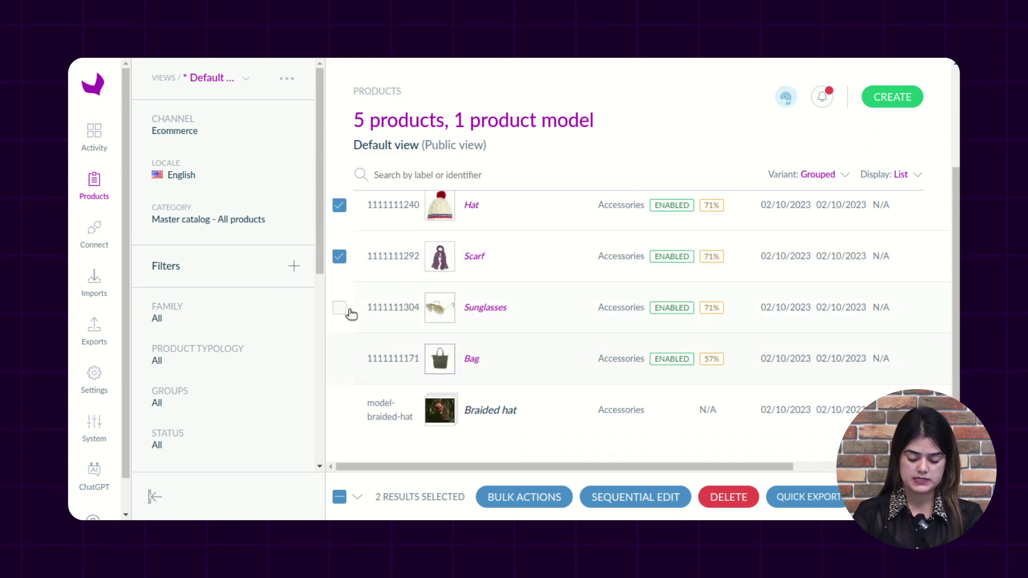
{"action": "left_click", "coordinate": [340, 310]}
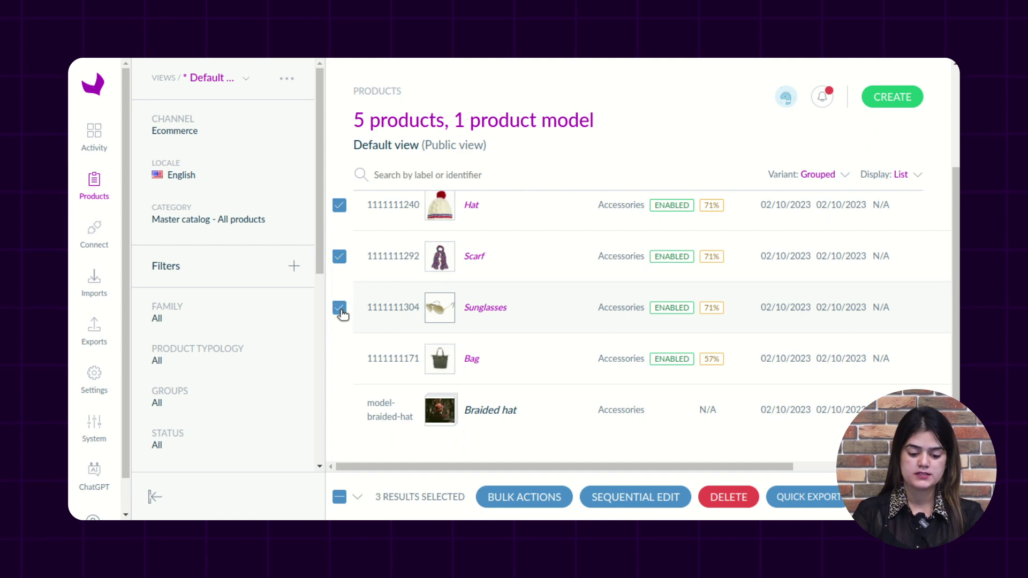
{"action": "scroll", "coordinate": [393, 364], "scroll_direction": "up", "scroll_amount": 3}
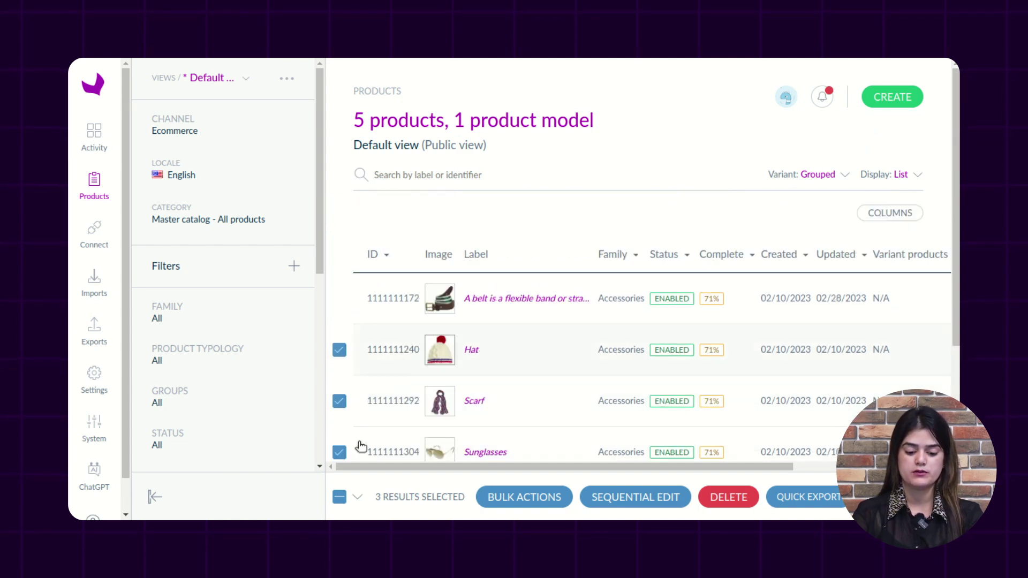
{"action": "scroll", "coordinate": [413, 391], "scroll_direction": "down", "scroll_amount": 2}
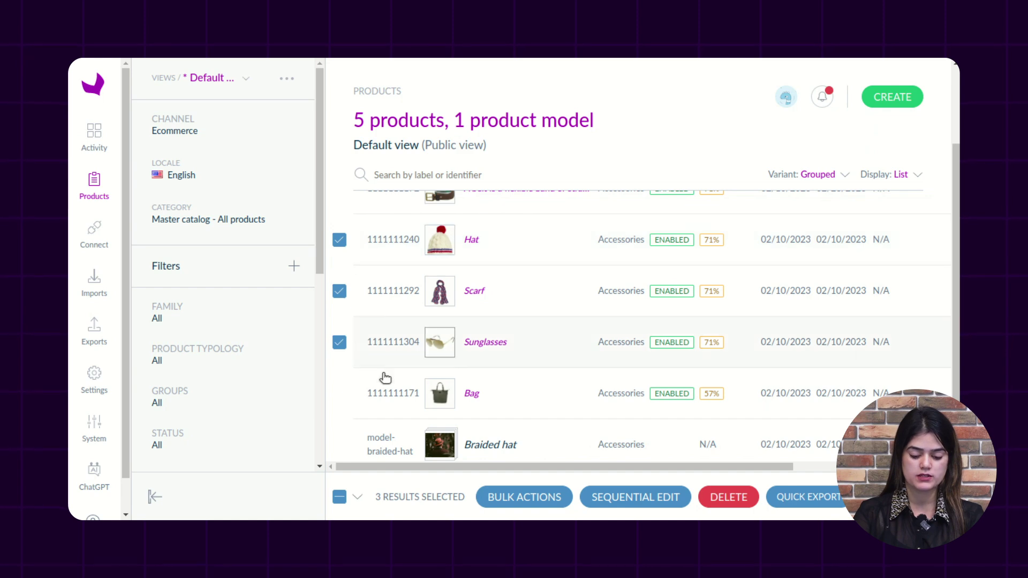
Pick the ChatGPT bulk action for the three selected products and continue to its generator settings.
{"action": "left_click", "coordinate": [527, 499]}
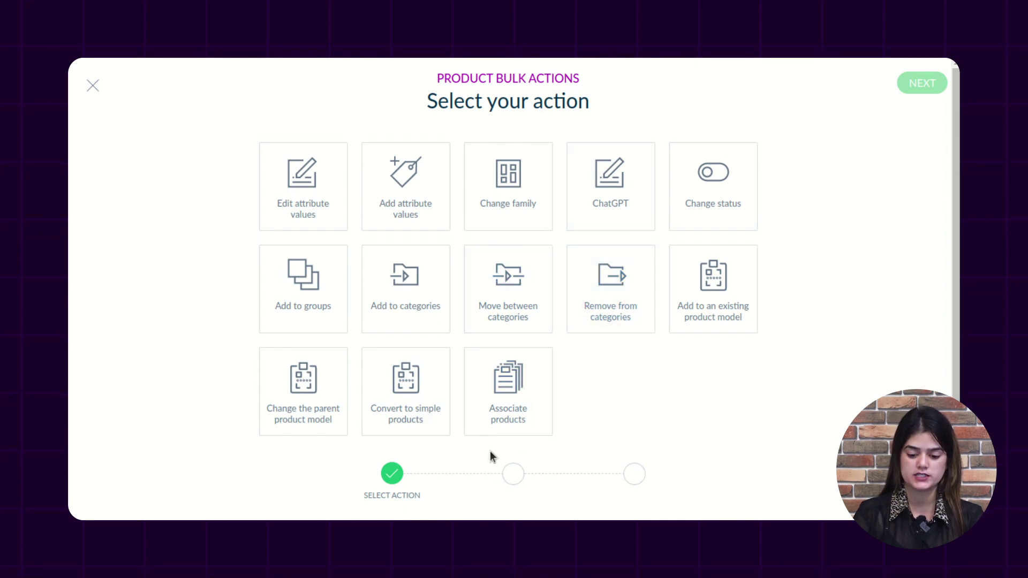
{"action": "left_click", "coordinate": [596, 208]}
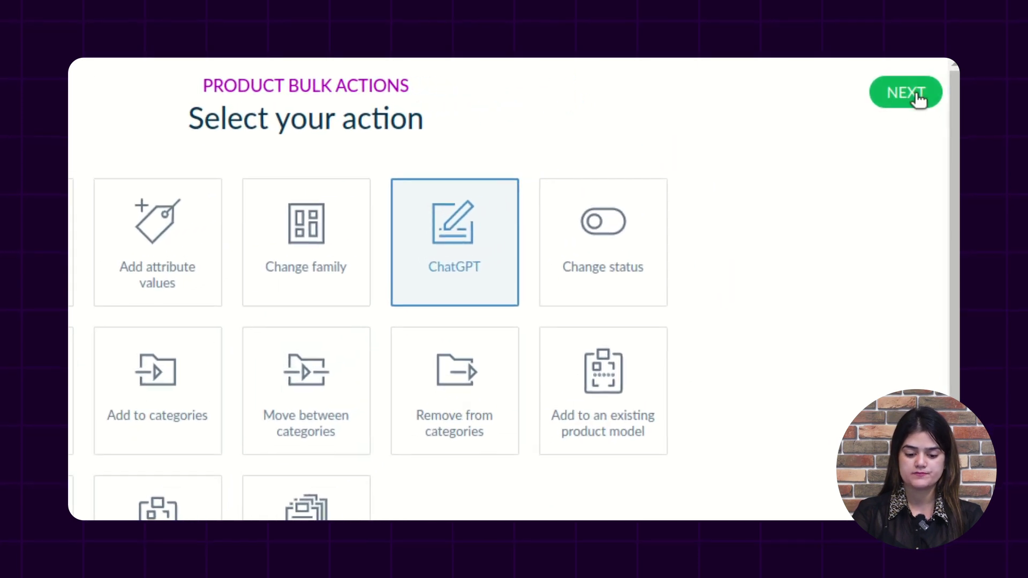
{"action": "left_click", "coordinate": [917, 94]}
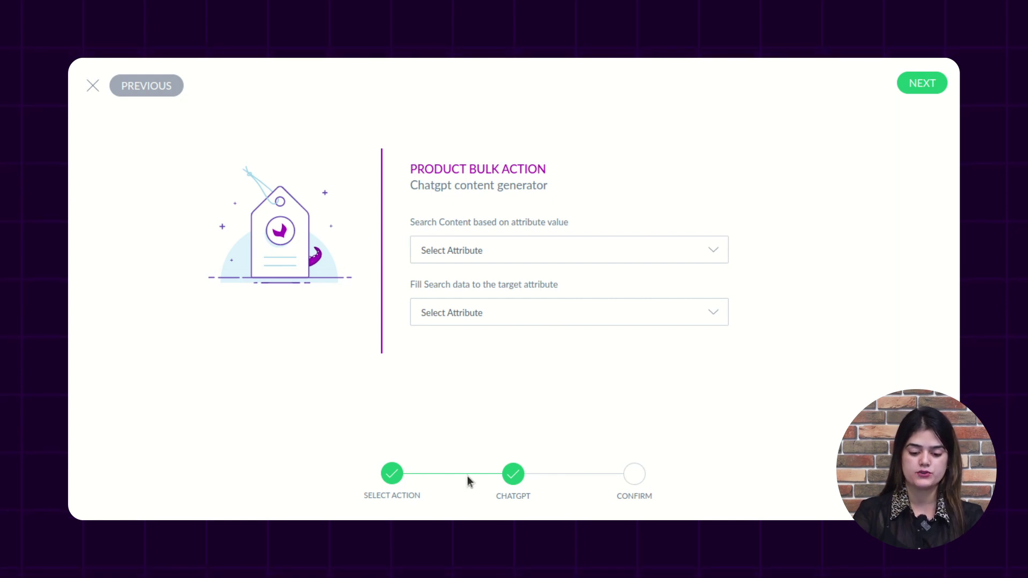
Set the ChatGPT source attribute to Name and target to Description, then proceed to Confirm.
{"action": "left_click", "coordinate": [530, 258]}
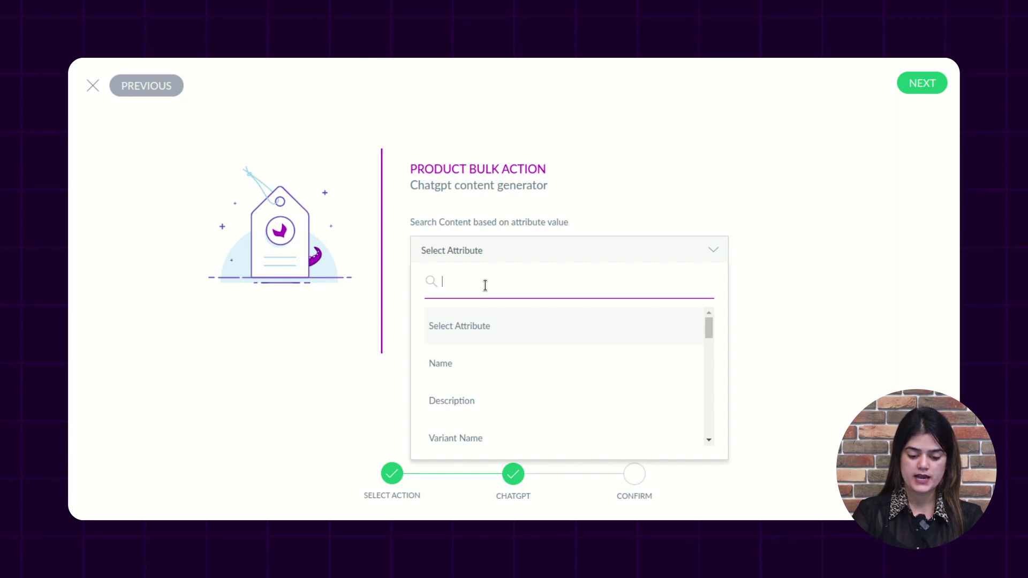
{"action": "left_click", "coordinate": [462, 370]}
{"action": "left_click", "coordinate": [515, 313]}
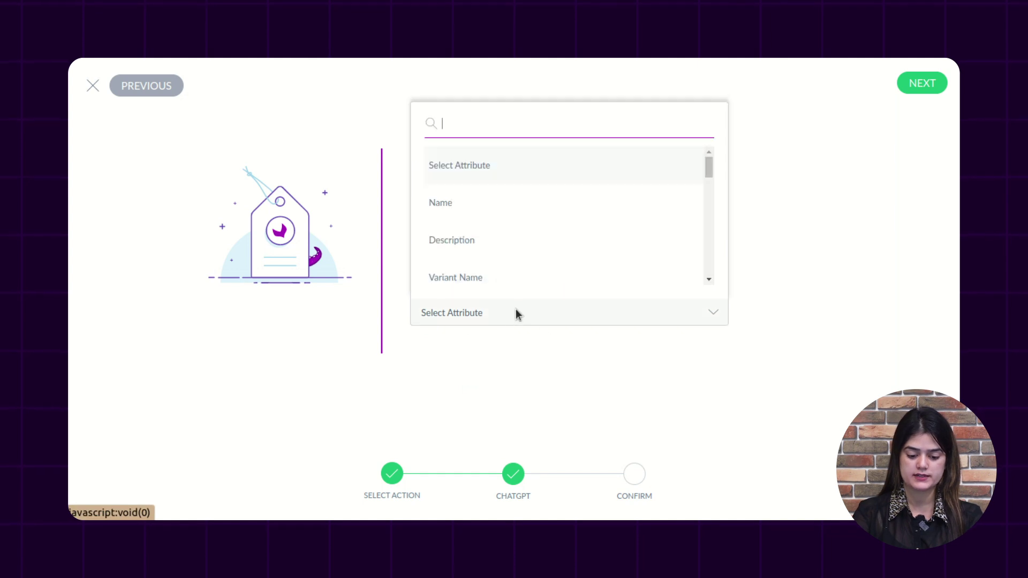
{"action": "left_click", "coordinate": [482, 233]}
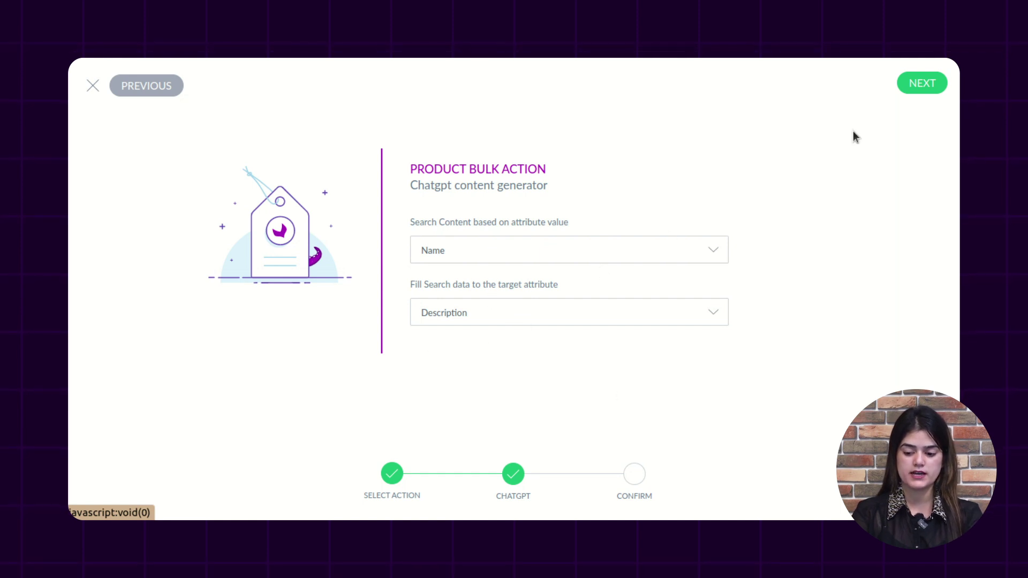
{"action": "left_click", "coordinate": [920, 88]}
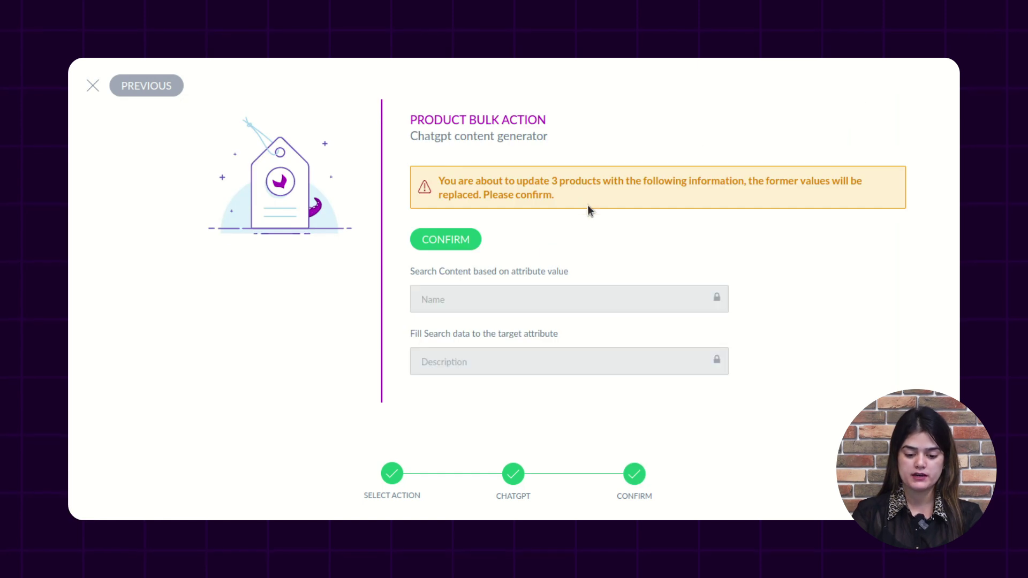
{"action": "left_click_drag", "start_coordinate": [558, 198], "coordinate": [437, 179]}
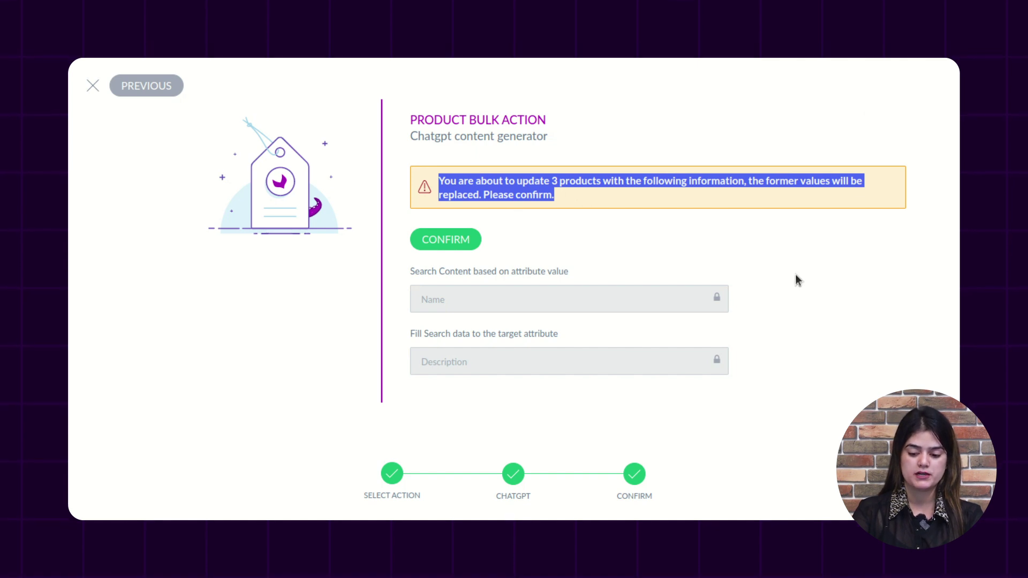
{"action": "left_click", "coordinate": [818, 258]}
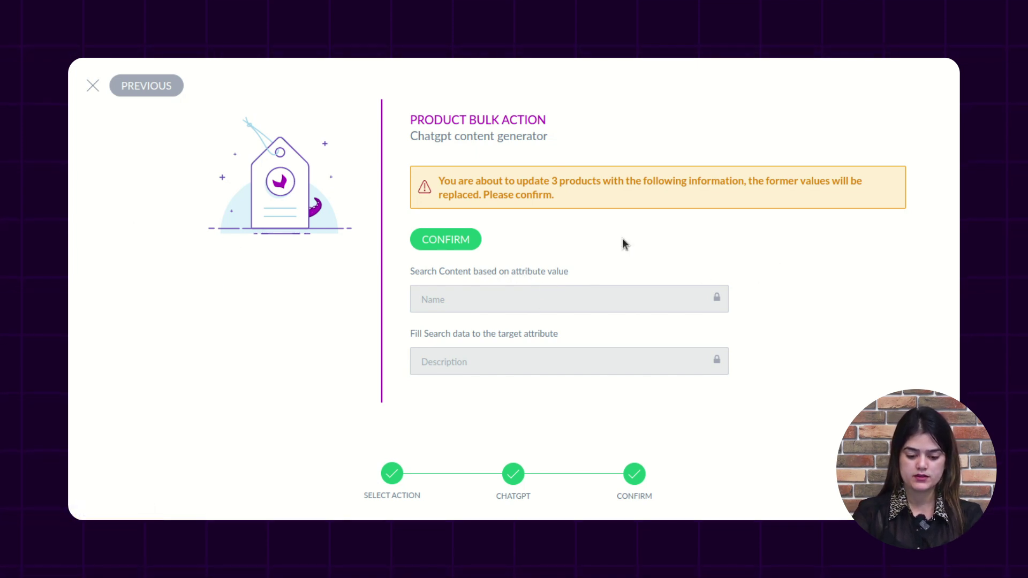
Confirm the ChatGPT bulk update for 3 products and open the Hat product from the grid.
{"action": "left_click", "coordinate": [449, 242]}
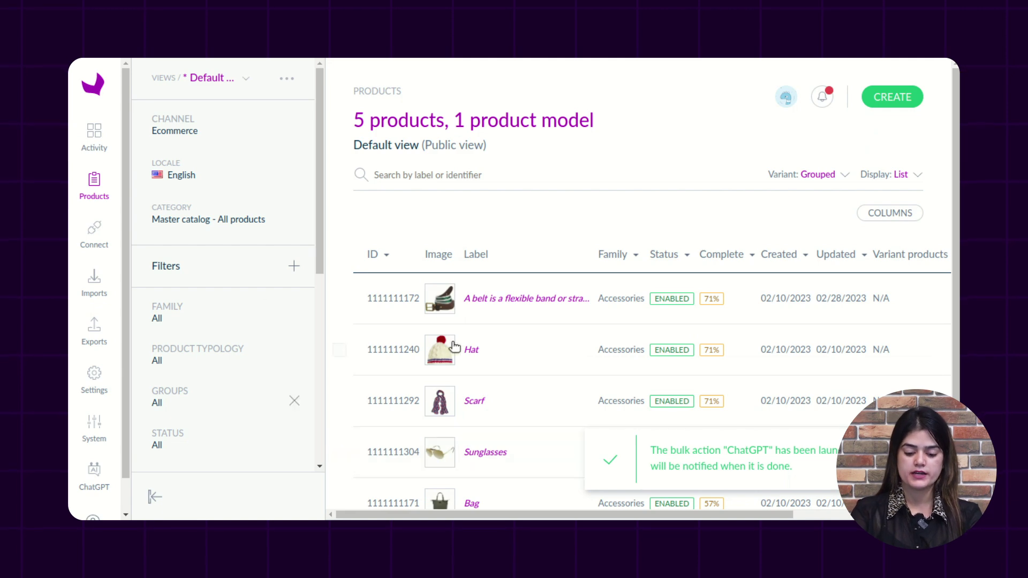
{"action": "scroll", "coordinate": [568, 321], "scroll_direction": "down", "scroll_amount": 1}
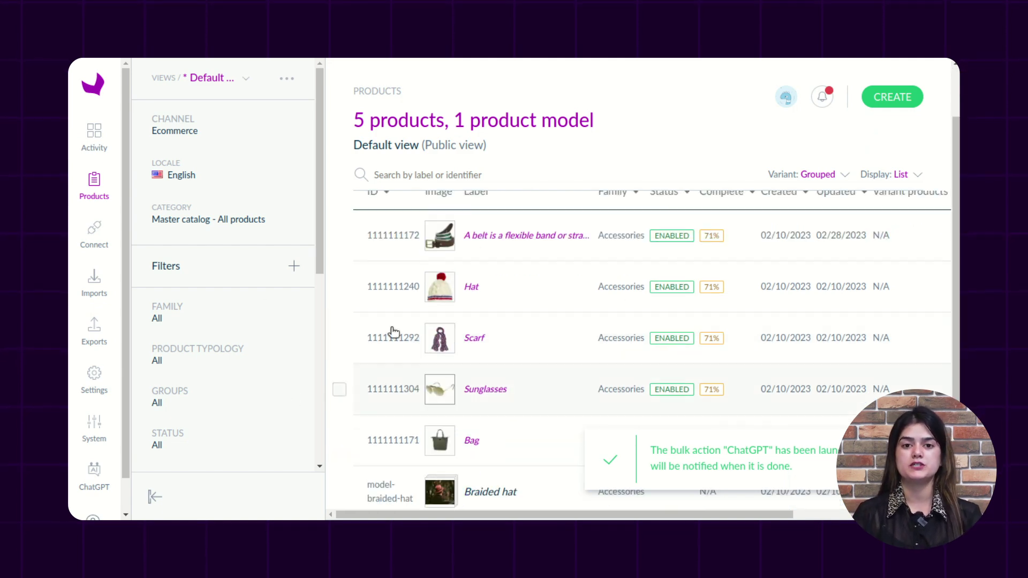
{"action": "scroll", "coordinate": [390, 333], "scroll_direction": "up", "scroll_amount": 1}
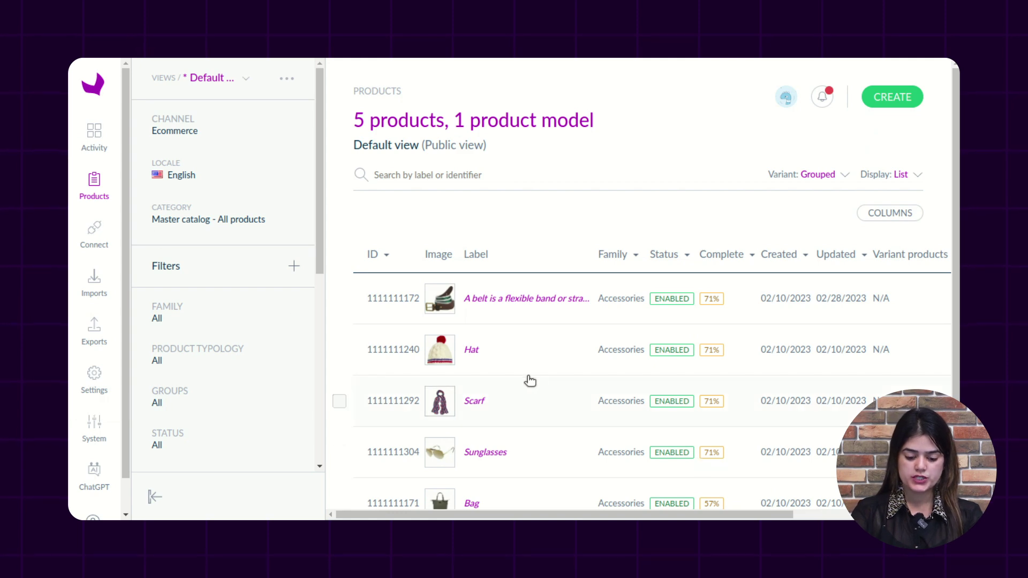
{"action": "left_click", "coordinate": [471, 349]}
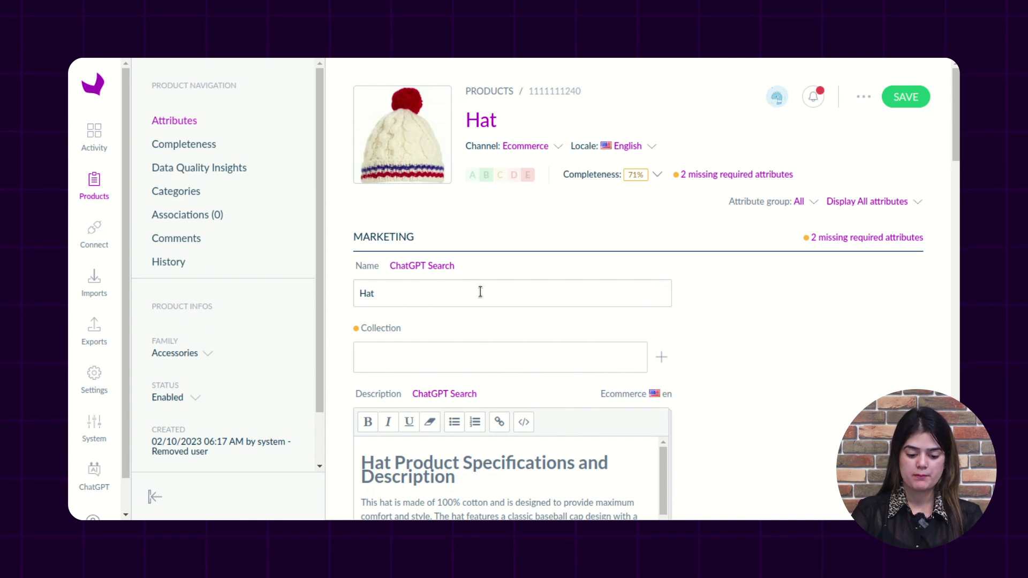
Review the Hat's generated 'Hat Product Specifications and Description' text and features list.
{"action": "scroll", "coordinate": [480, 293], "scroll_direction": "down", "scroll_amount": 1}
{"action": "scroll", "coordinate": [570, 336], "scroll_direction": "down", "scroll_amount": 2}
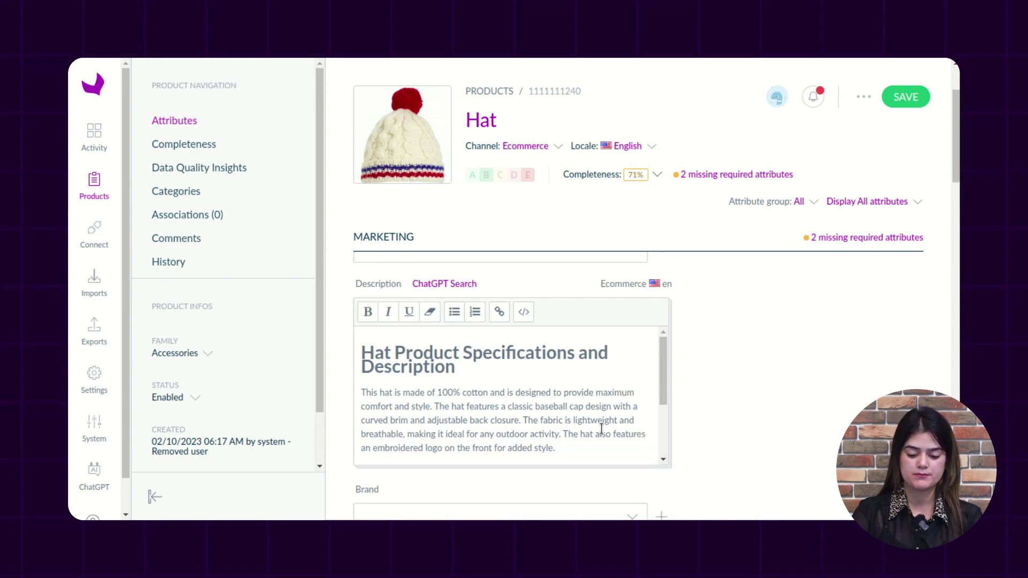
{"action": "left_click_drag", "start_coordinate": [664, 390], "coordinate": [659, 456]}
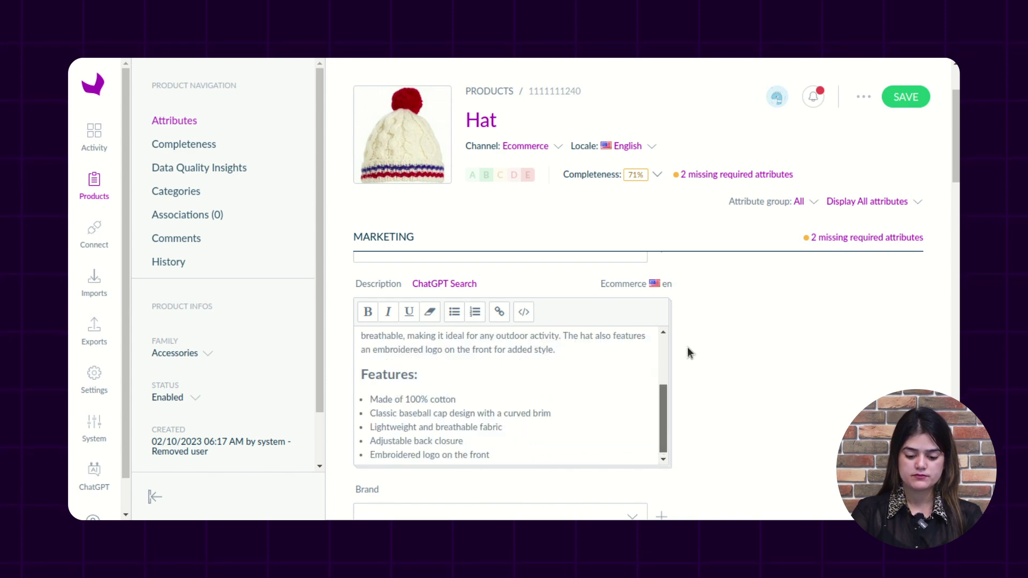
{"action": "scroll", "coordinate": [559, 399], "scroll_direction": "up", "scroll_amount": 5}
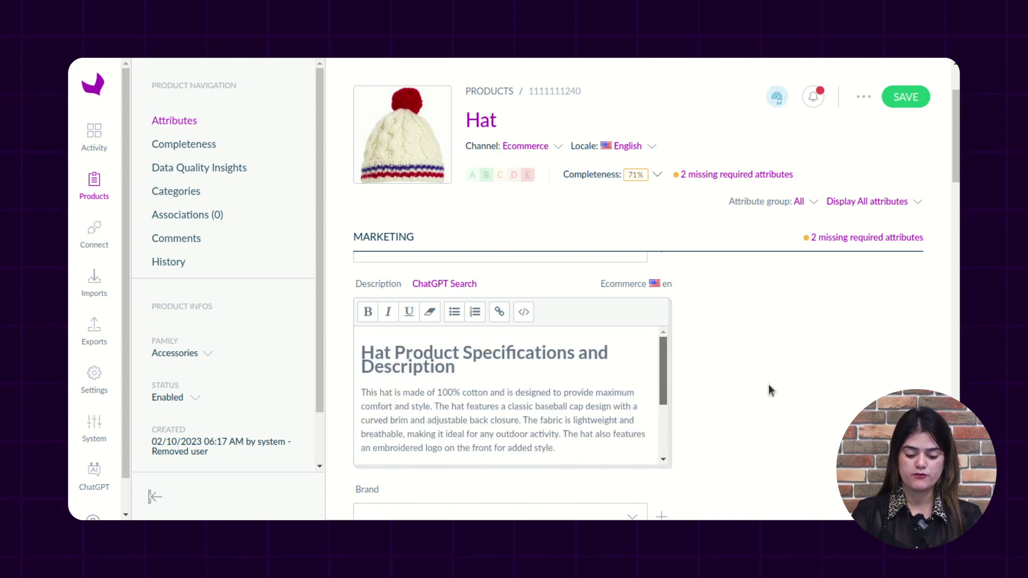
{"action": "scroll", "coordinate": [769, 385], "scroll_direction": "up", "scroll_amount": 1}
{"action": "scroll", "coordinate": [690, 389], "scroll_direction": "up", "scroll_amount": 1}
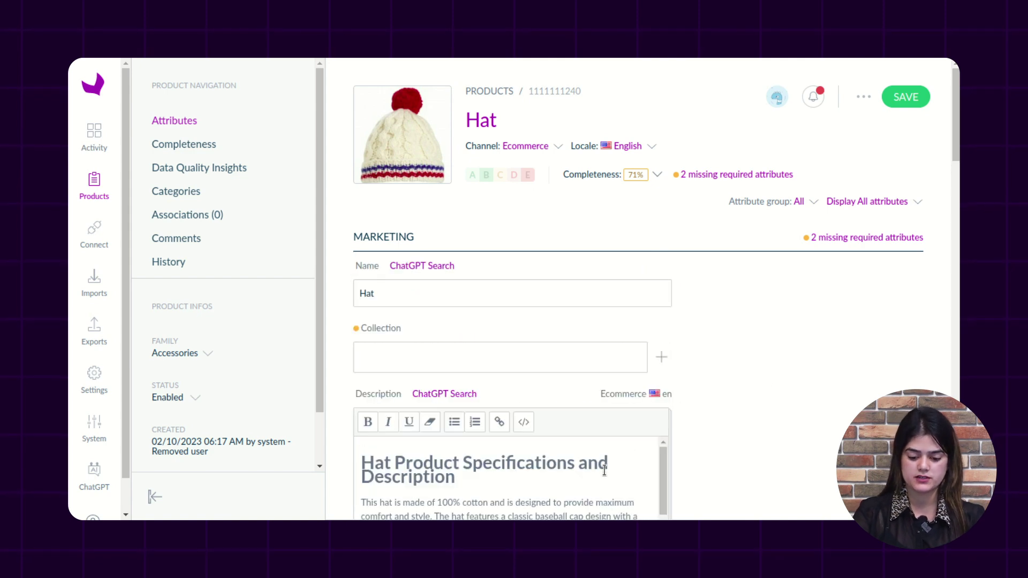